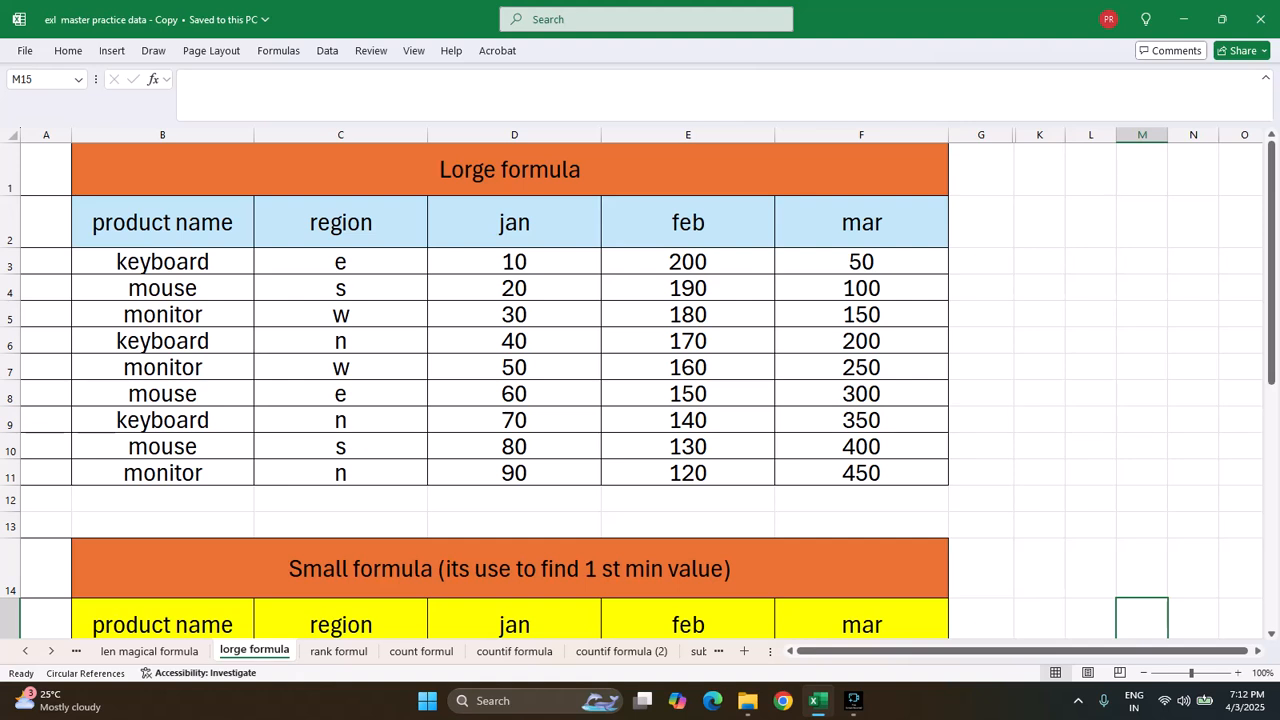
# Fill cell F12, just below the mar column of the Lorge formula table, with yellow
pyautogui.click(861, 499)
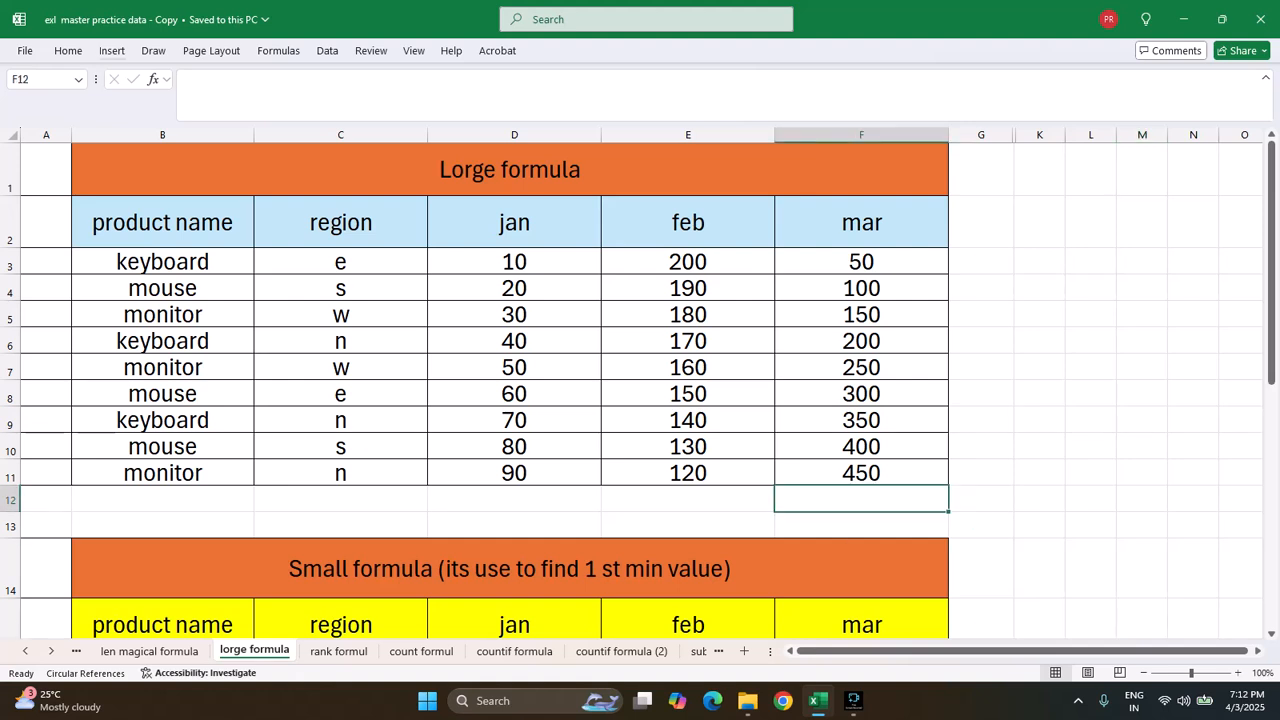
pyautogui.click(68, 50)
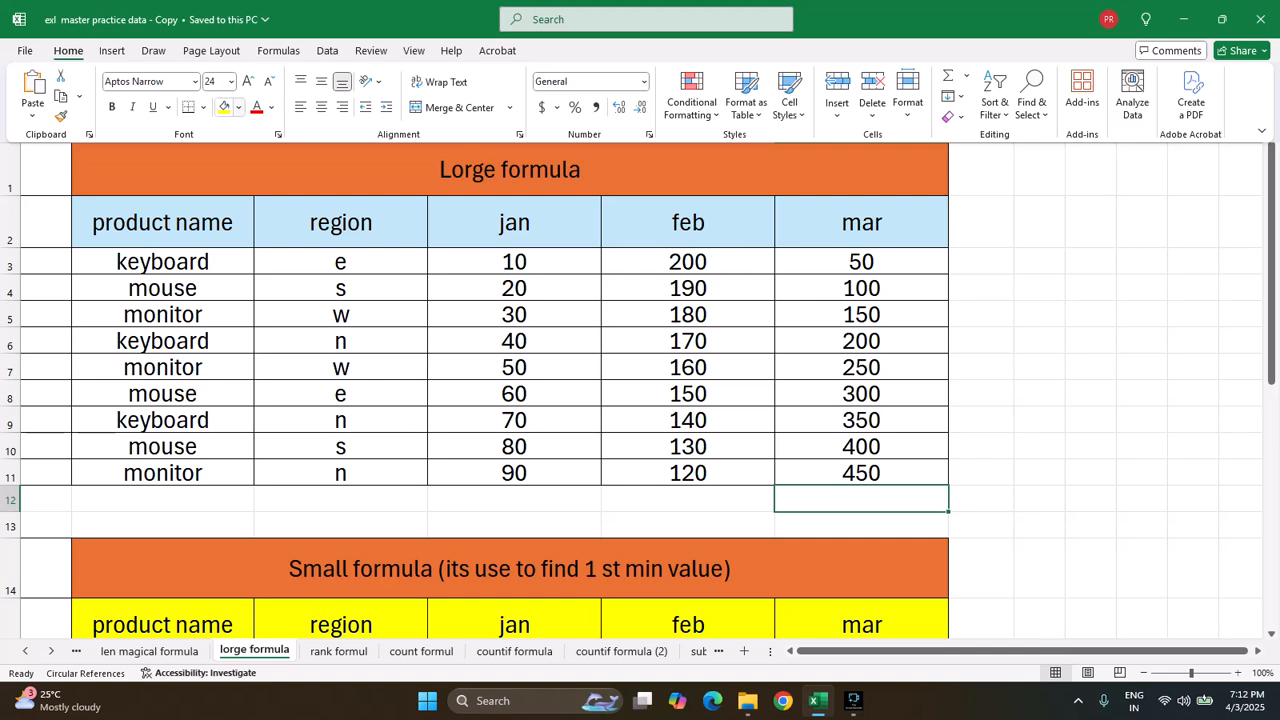
pyautogui.click(224, 107)
pyautogui.click(981, 499)
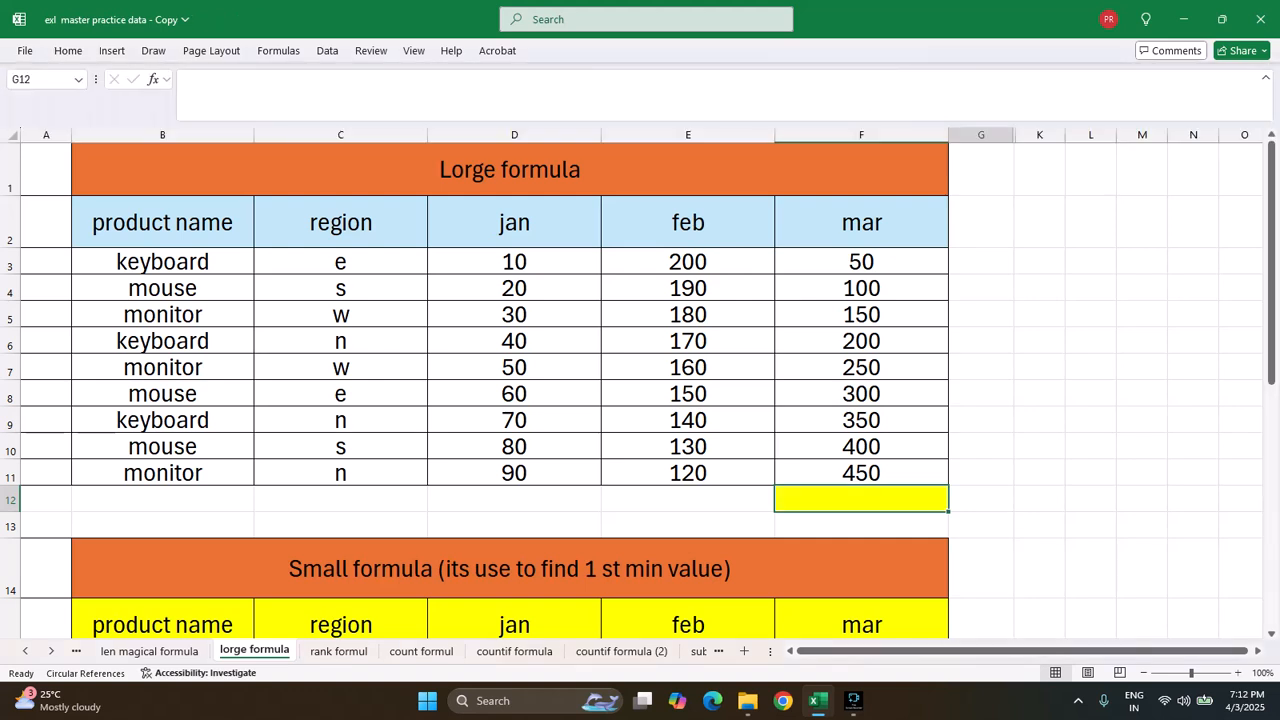
# Enter =LARGE(D3:F11,1) in cell F12 to return the largest value across jan, feb and mar
pyautogui.click(861, 499)
pyautogui.write('=')
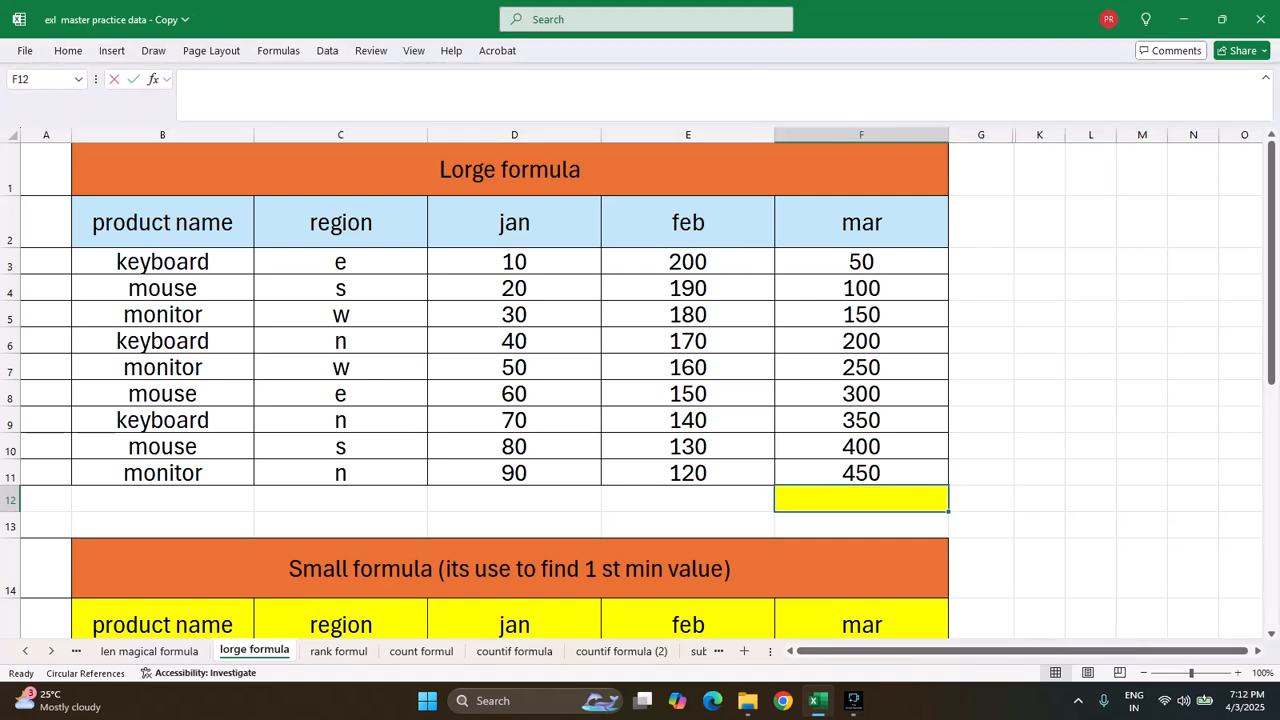
pyautogui.write('LORGE')
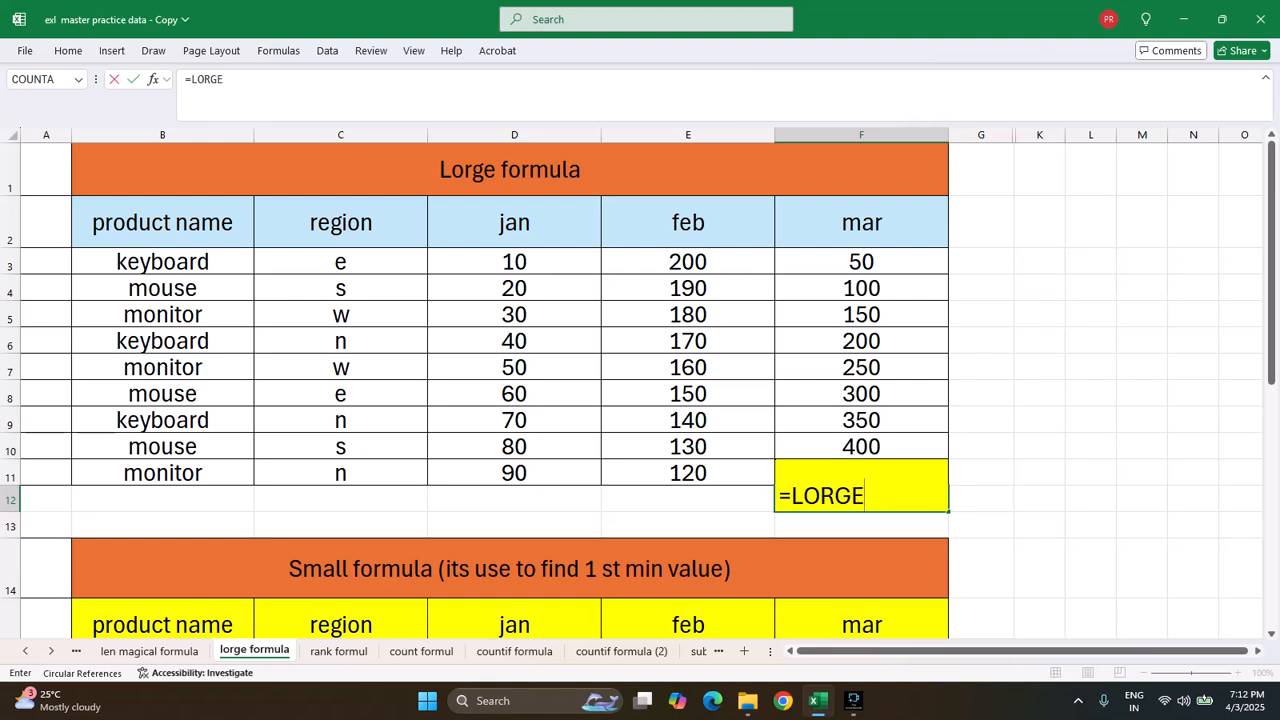
pyautogui.press('BackSpace')
pyautogui.press('BackSpace')
pyautogui.press('BackSpace')
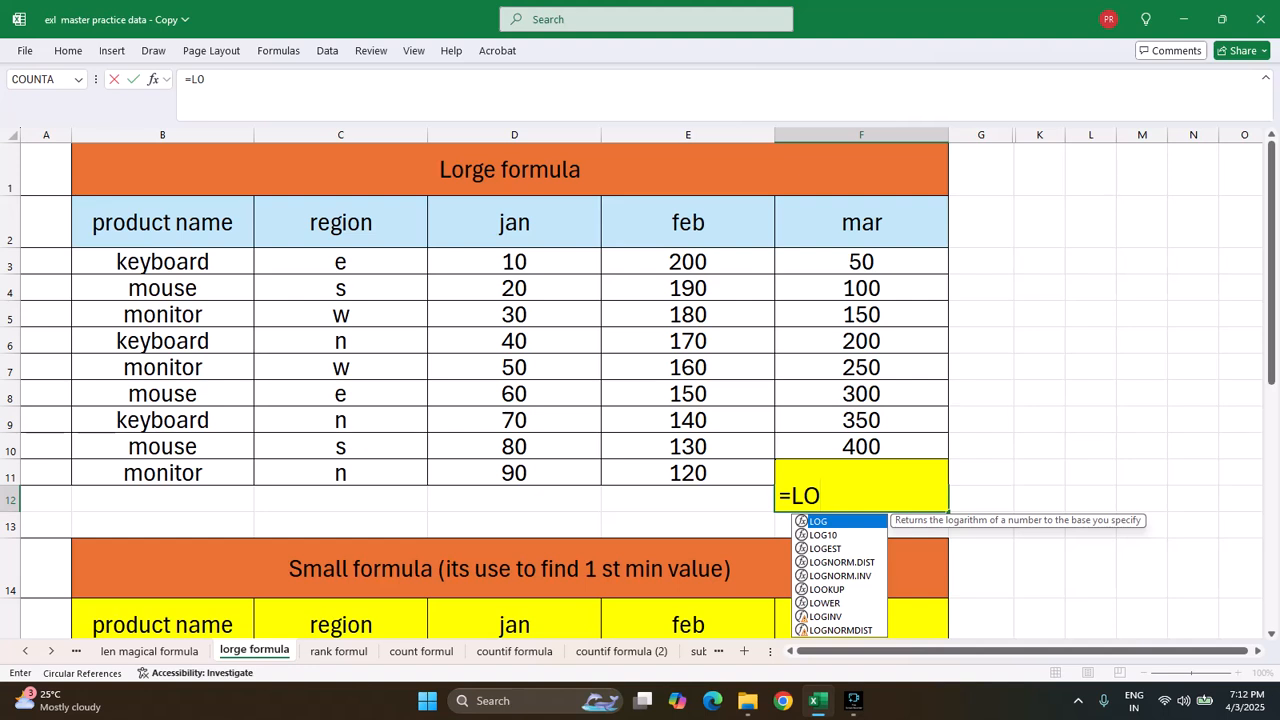
pyautogui.write('RG')
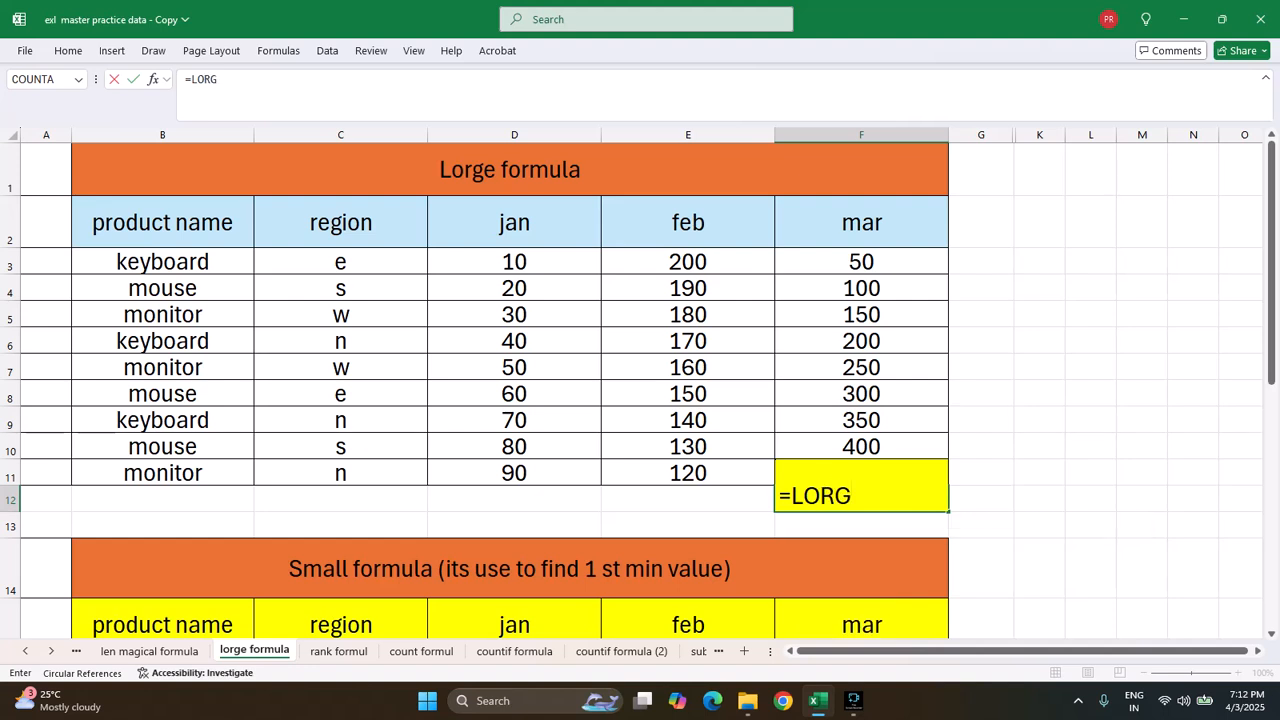
pyautogui.press('BackSpace')
pyautogui.press('BackSpace')
pyautogui.press('BackSpace')
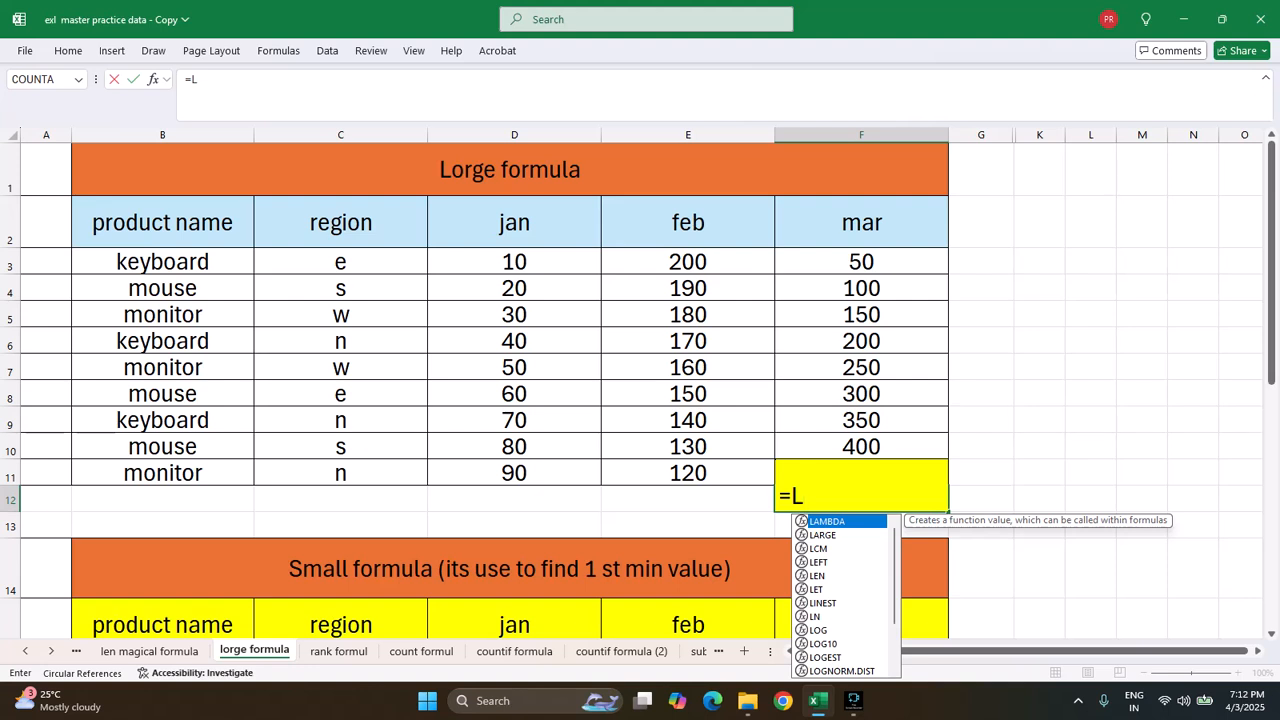
pyautogui.press('Down')
pyautogui.press('Tab')
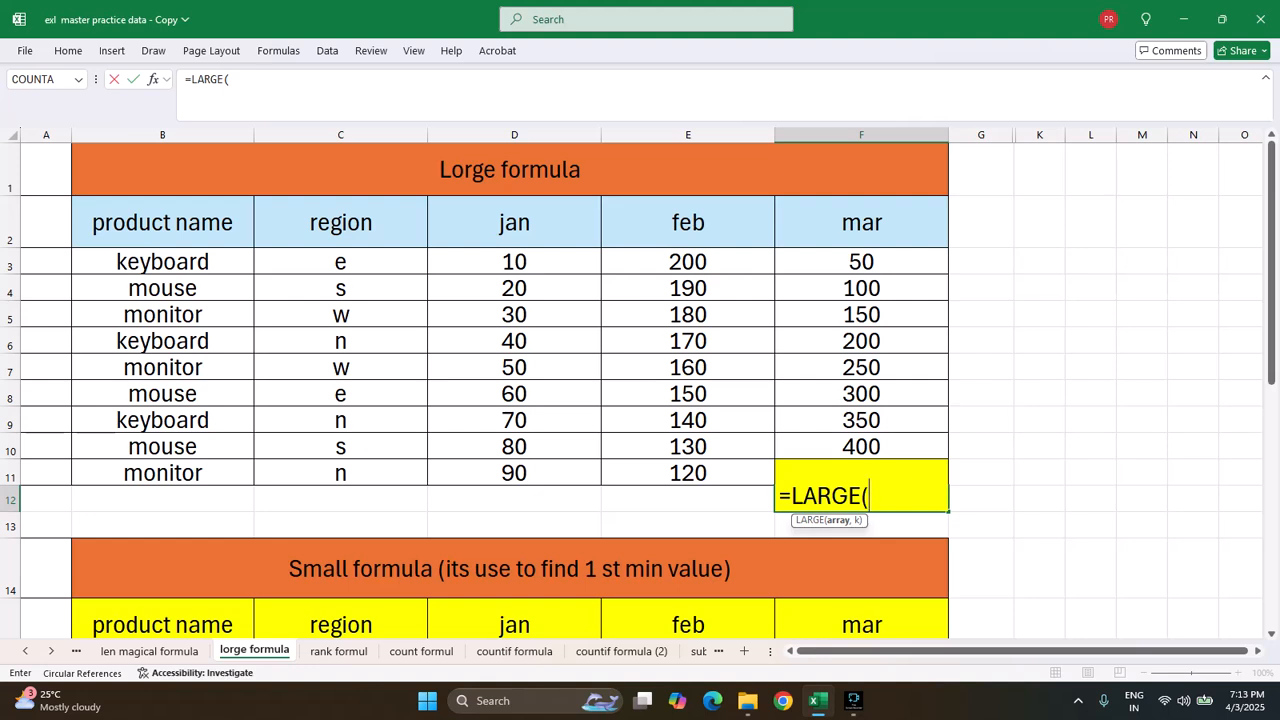
pyautogui.moveTo(514, 262); pyautogui.dragTo(948, 482)
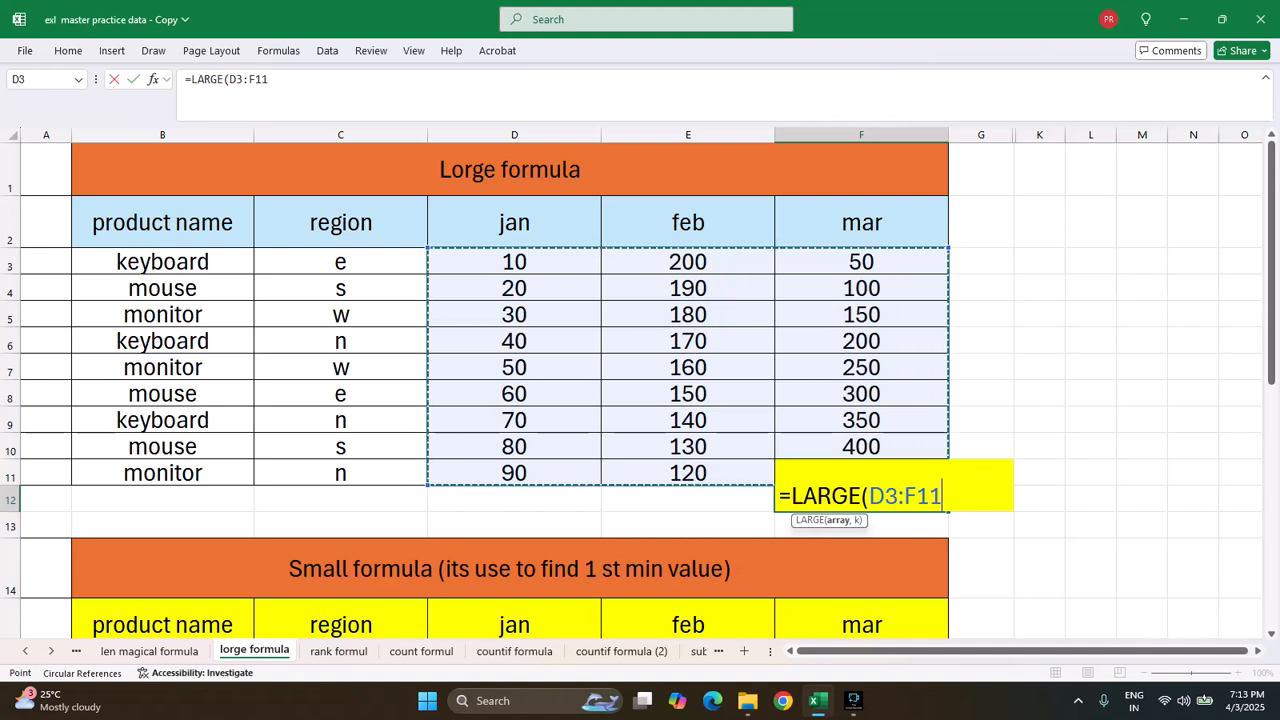
pyautogui.write(',')
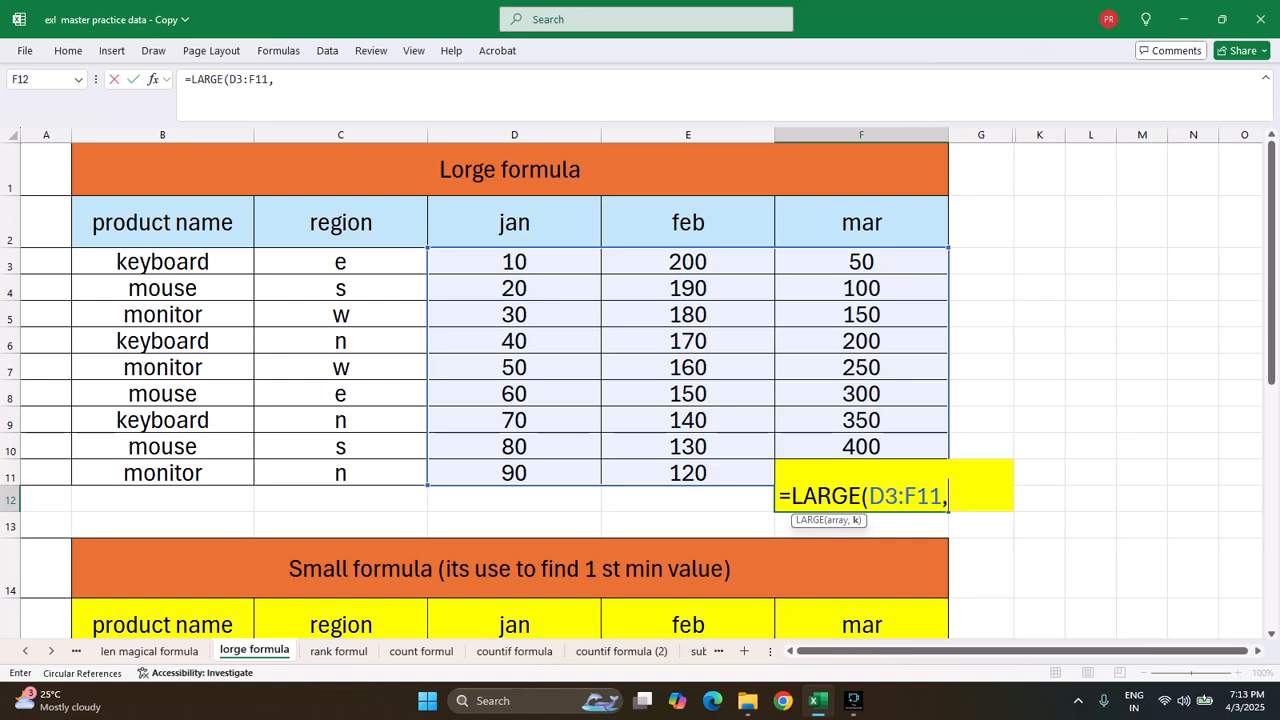
pyautogui.write('1')
pyautogui.write(')')
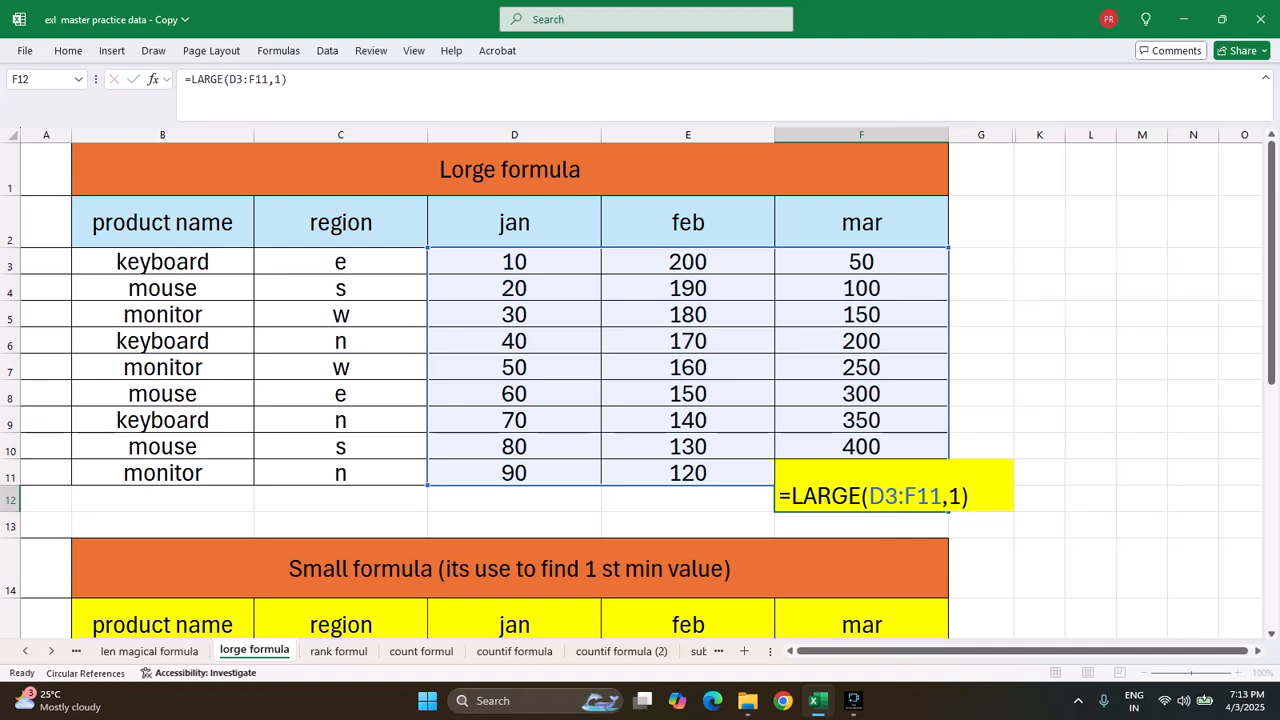
pyautogui.press('Return')
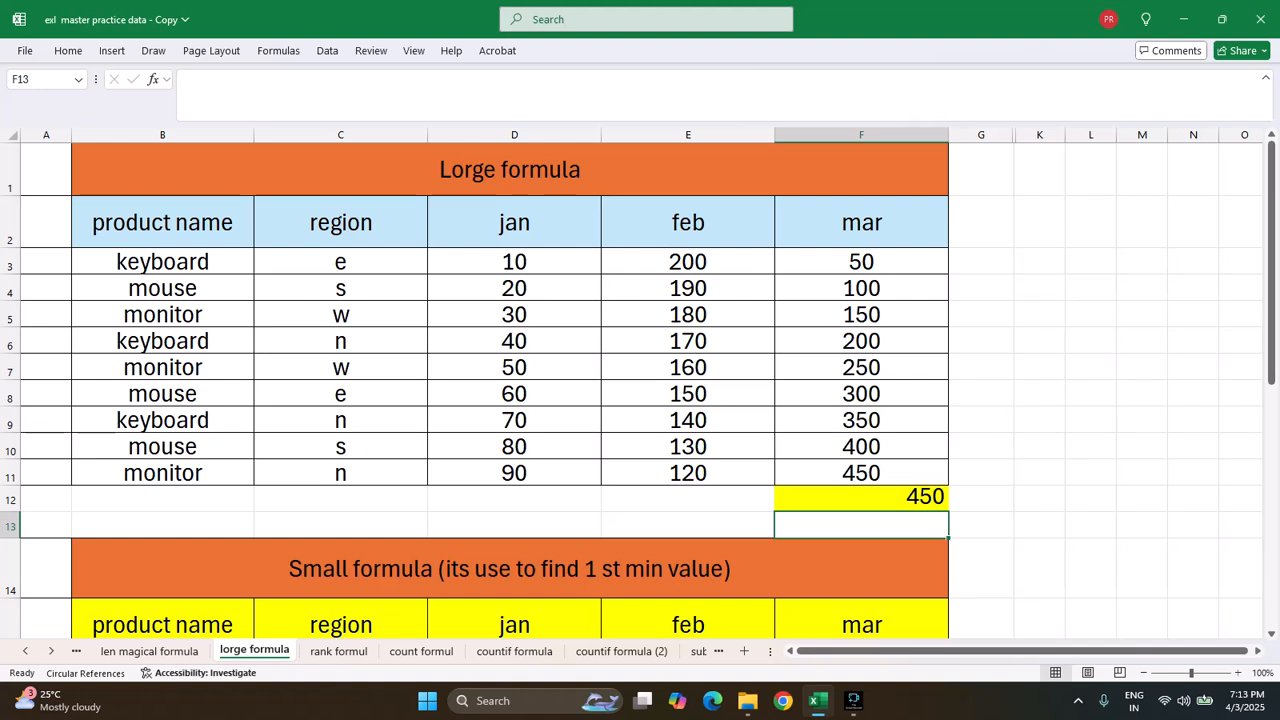
# Enter =LARGE(D3:F11,2) in cell G12 to return the second-largest value across the three months
pyautogui.click(861, 499)
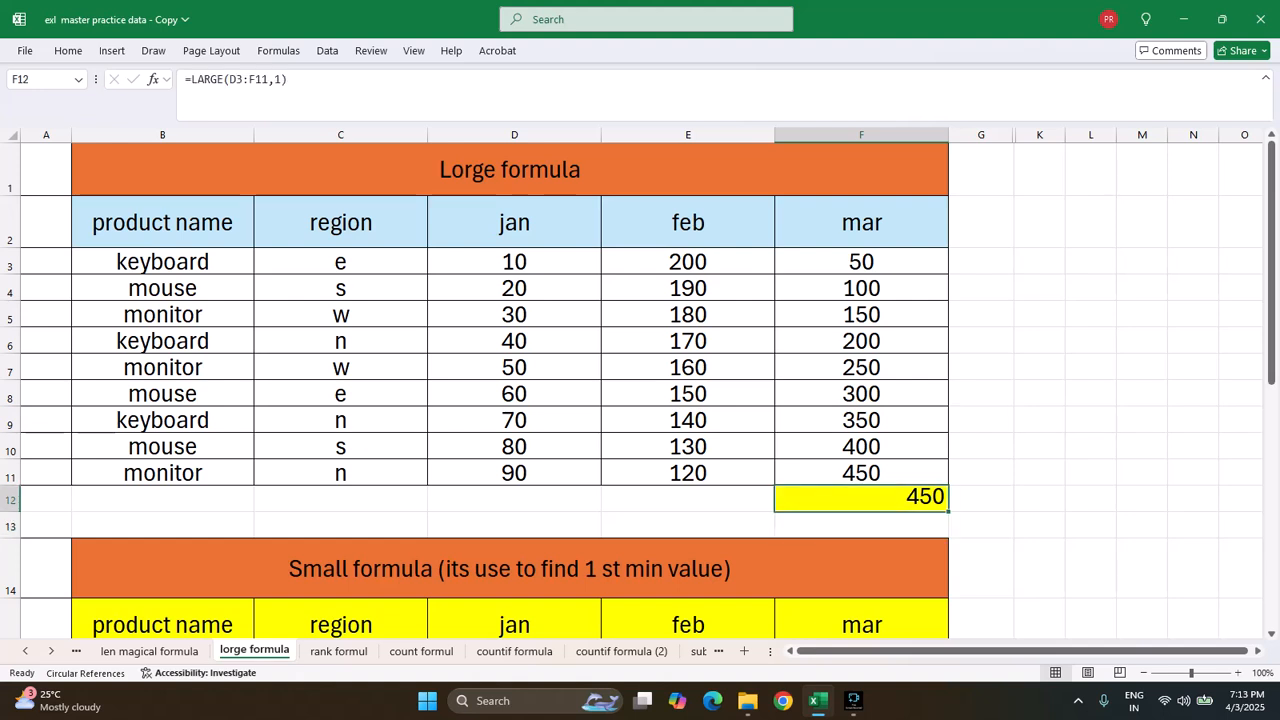
pyautogui.moveTo(514, 261); pyautogui.dragTo(861, 473)
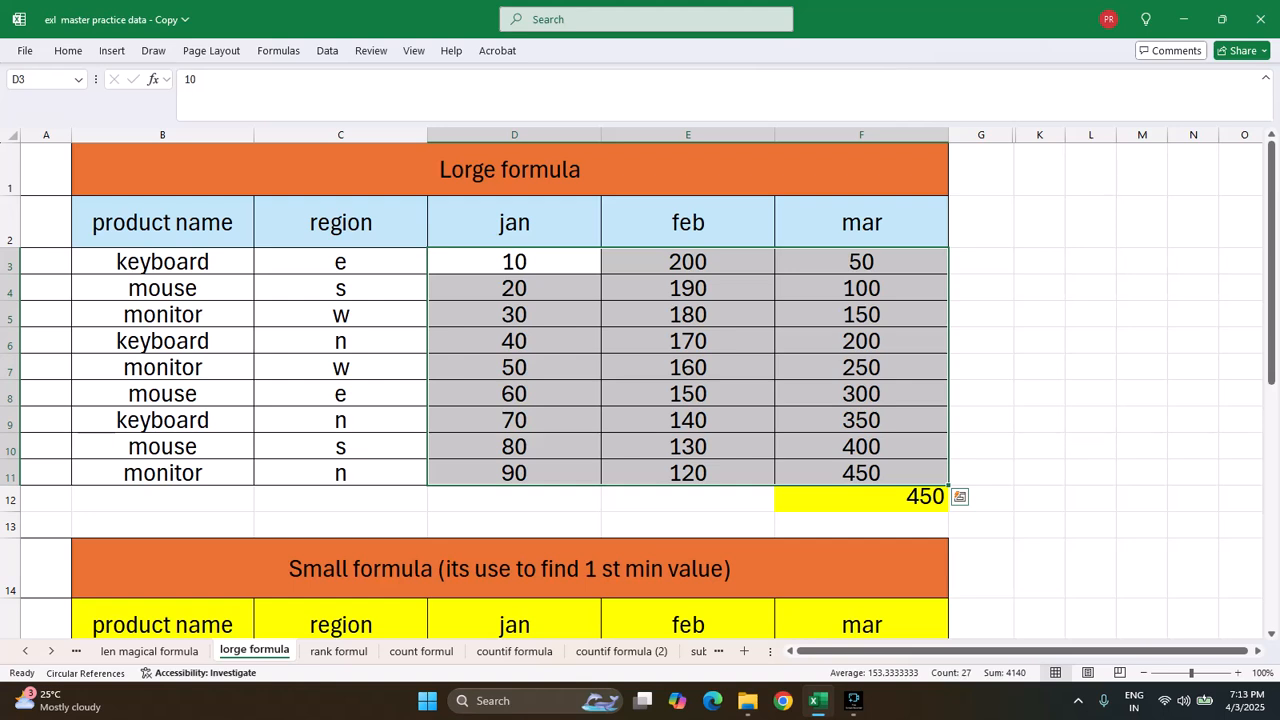
pyautogui.click(981, 498)
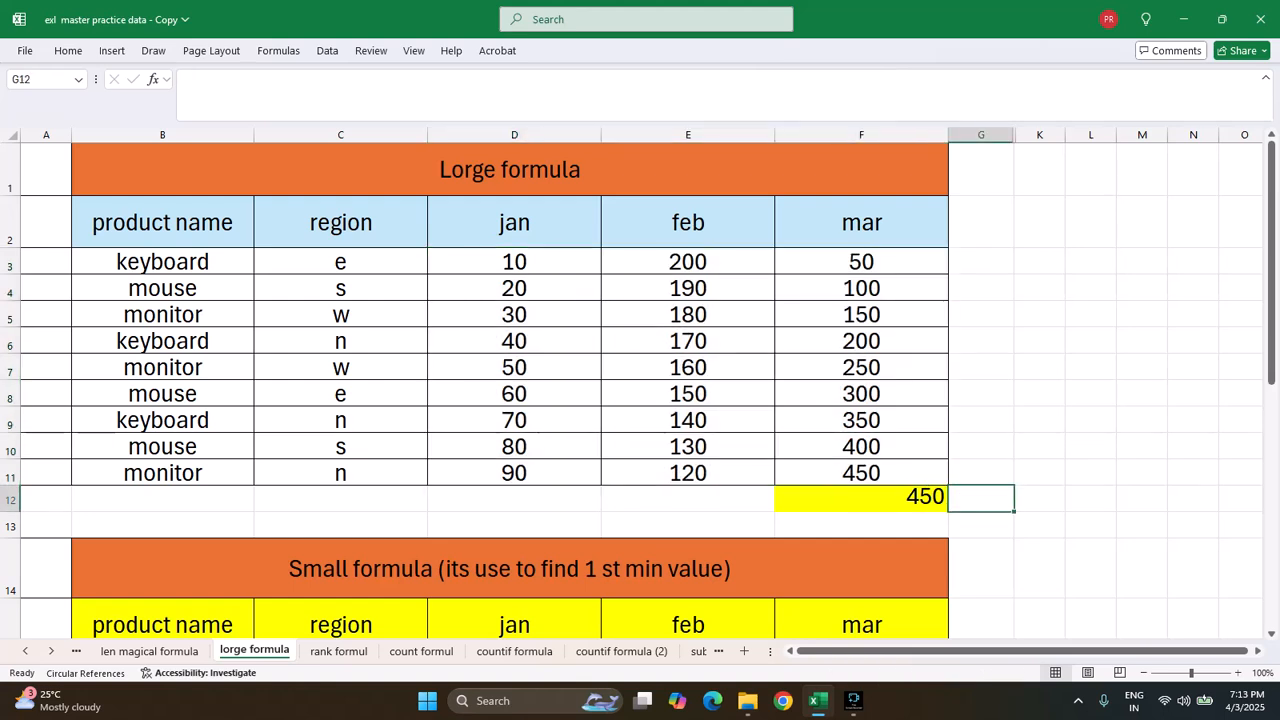
pyautogui.write('=LAR')
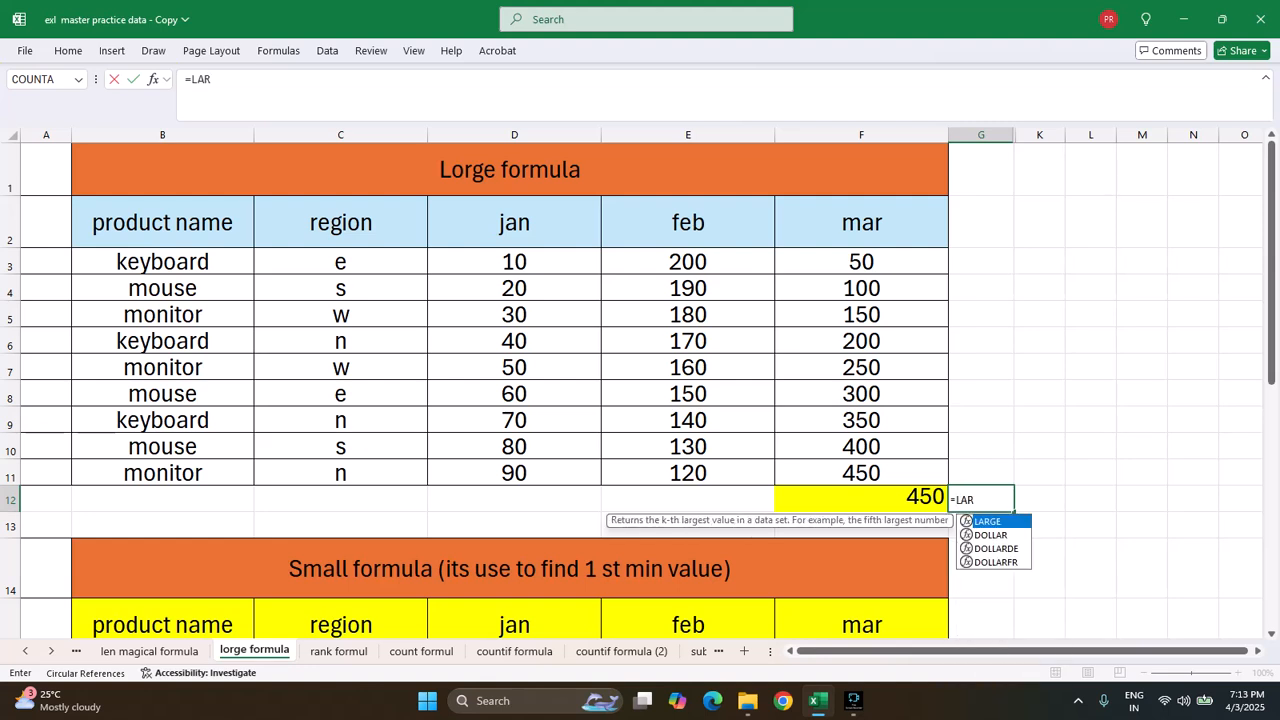
pyautogui.press('Tab')
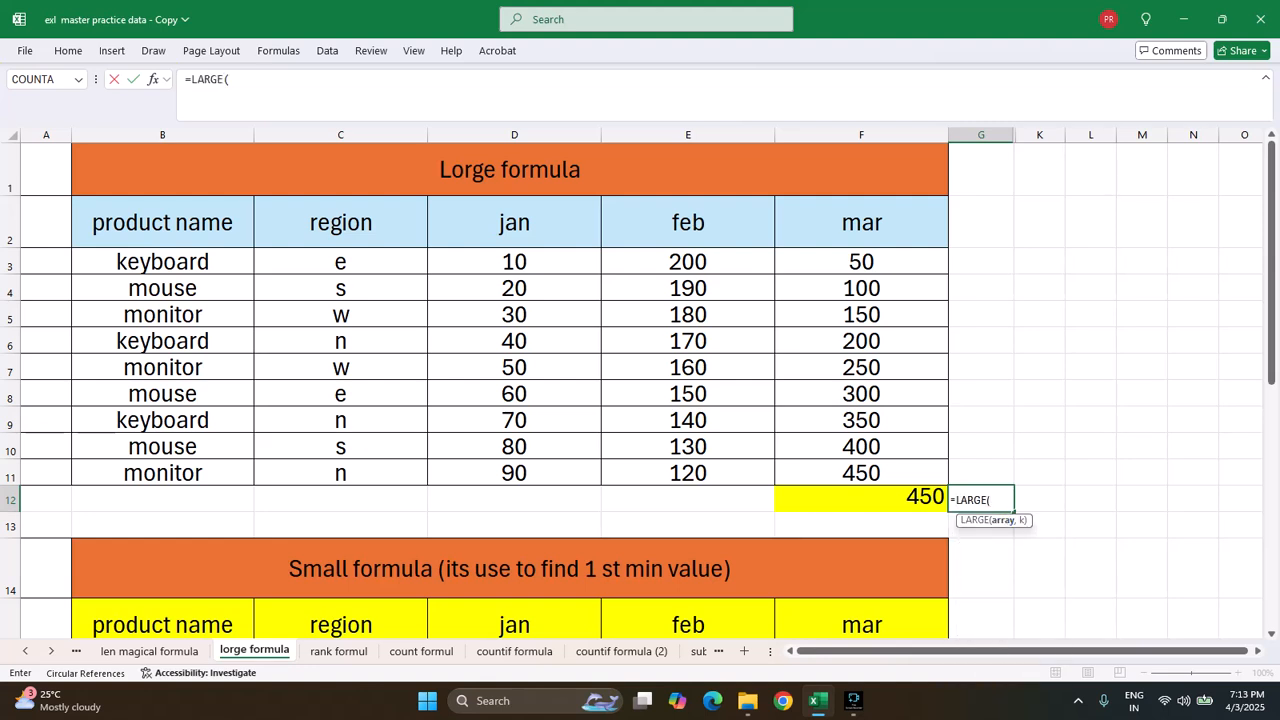
pyautogui.moveTo(514, 261); pyautogui.dragTo(861, 473)
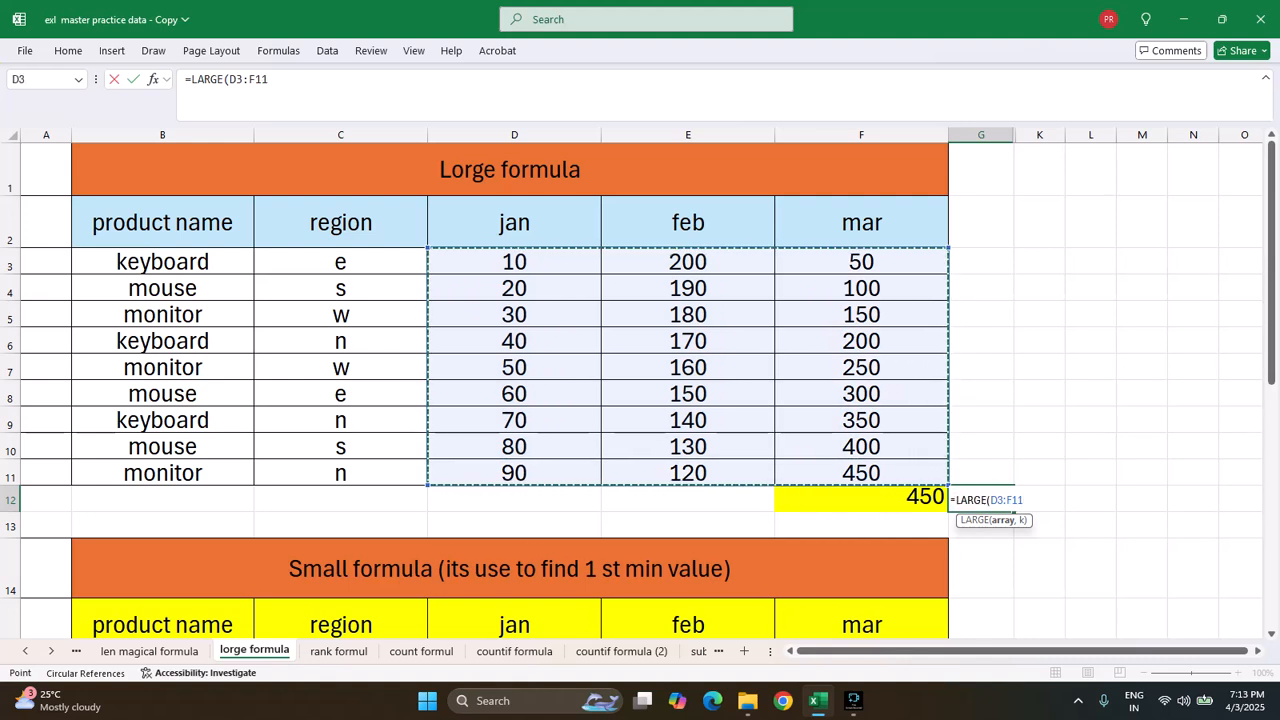
pyautogui.write(',')
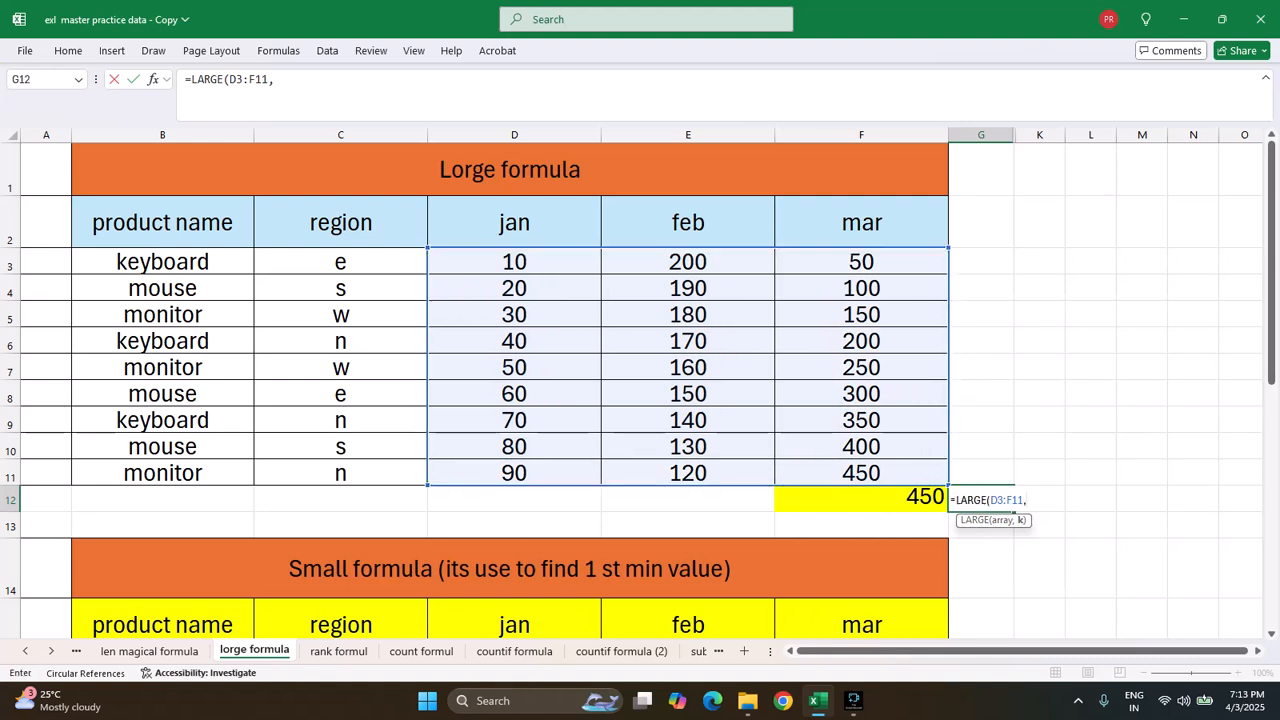
pyautogui.write('2)')
pyautogui.press('Return')
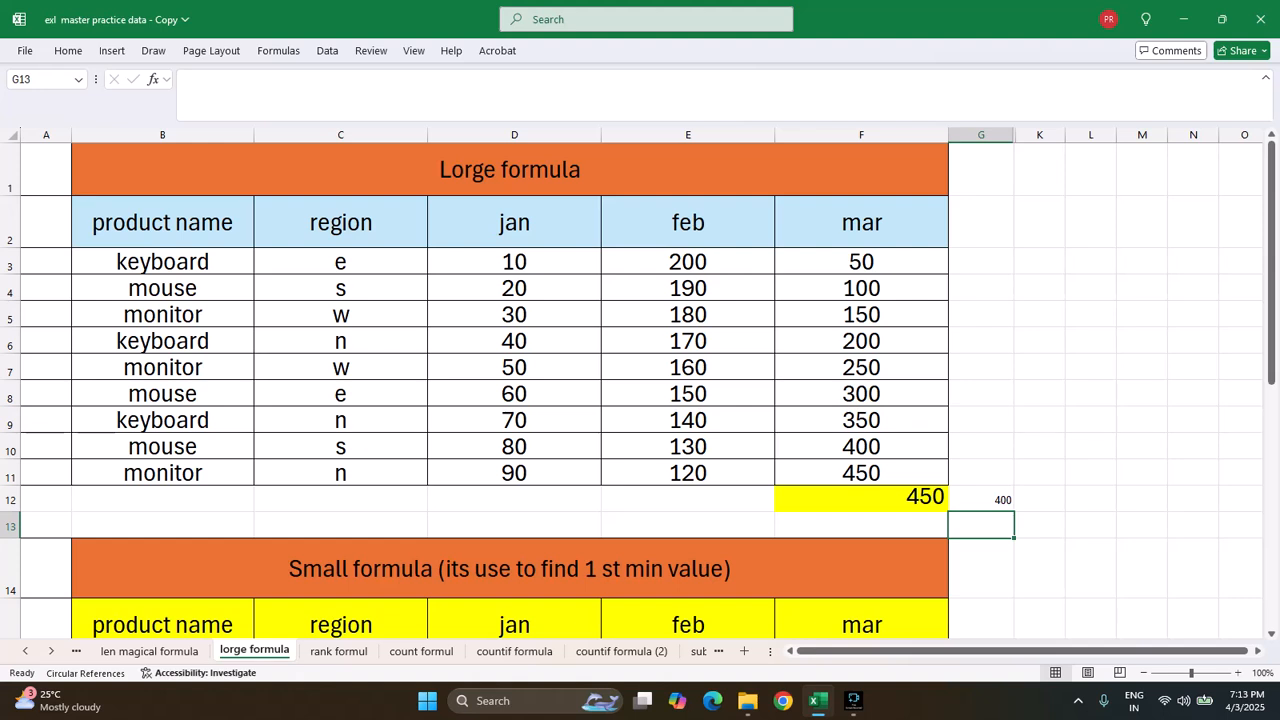
pyautogui.click(981, 499)
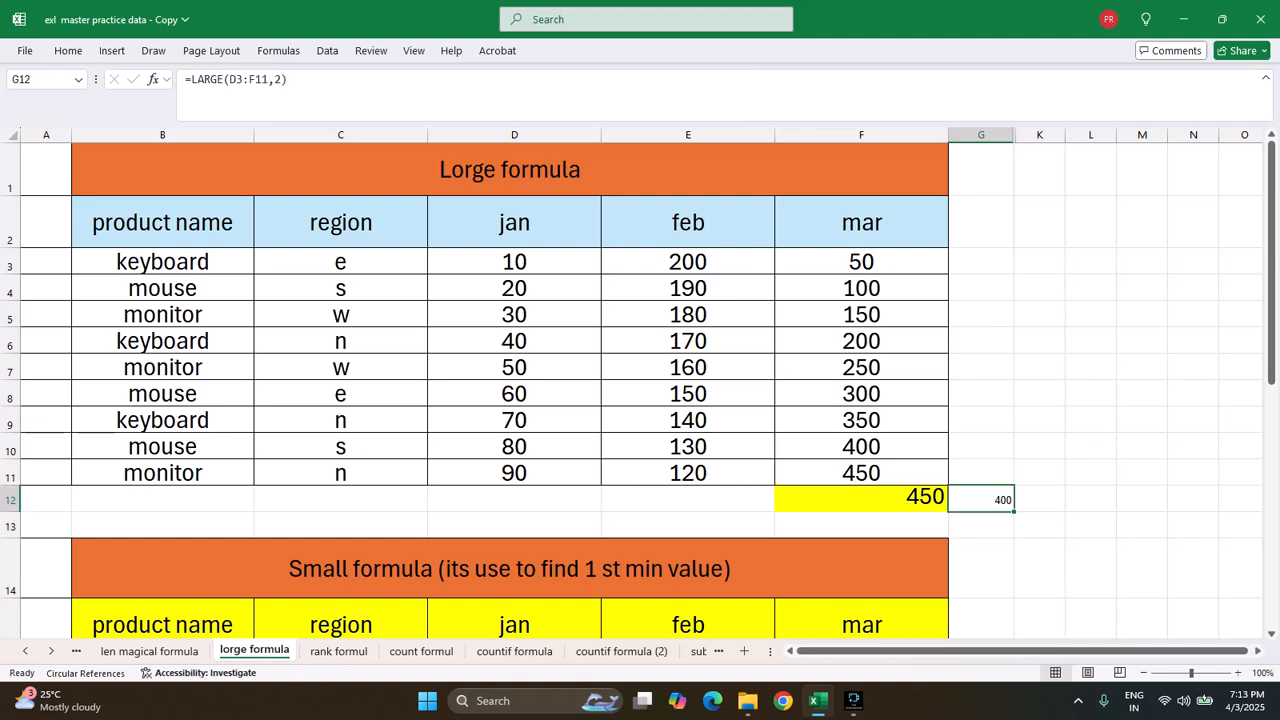
# Enter =SMALL(D16:F24,1) in cell G25 to return the smallest value of the Small formula table
pyautogui.moveTo(1271, 329); pyautogui.dragTo(1271, 525)
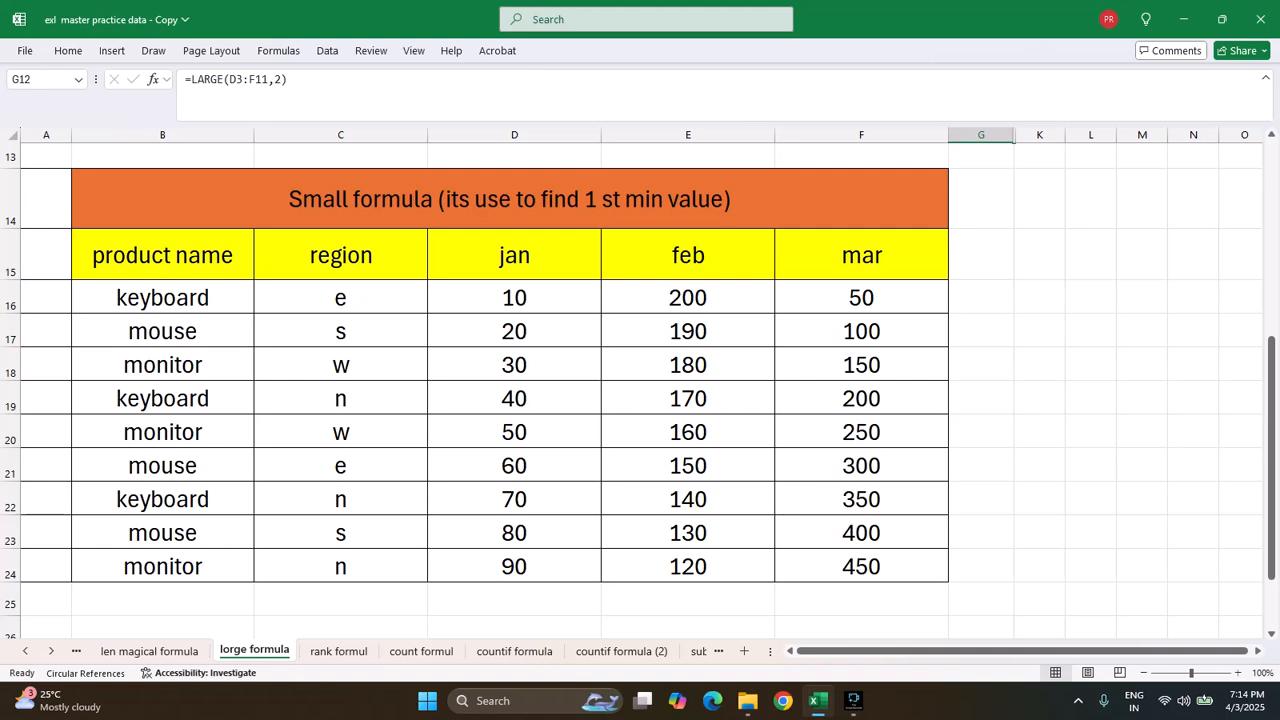
pyautogui.click(981, 599)
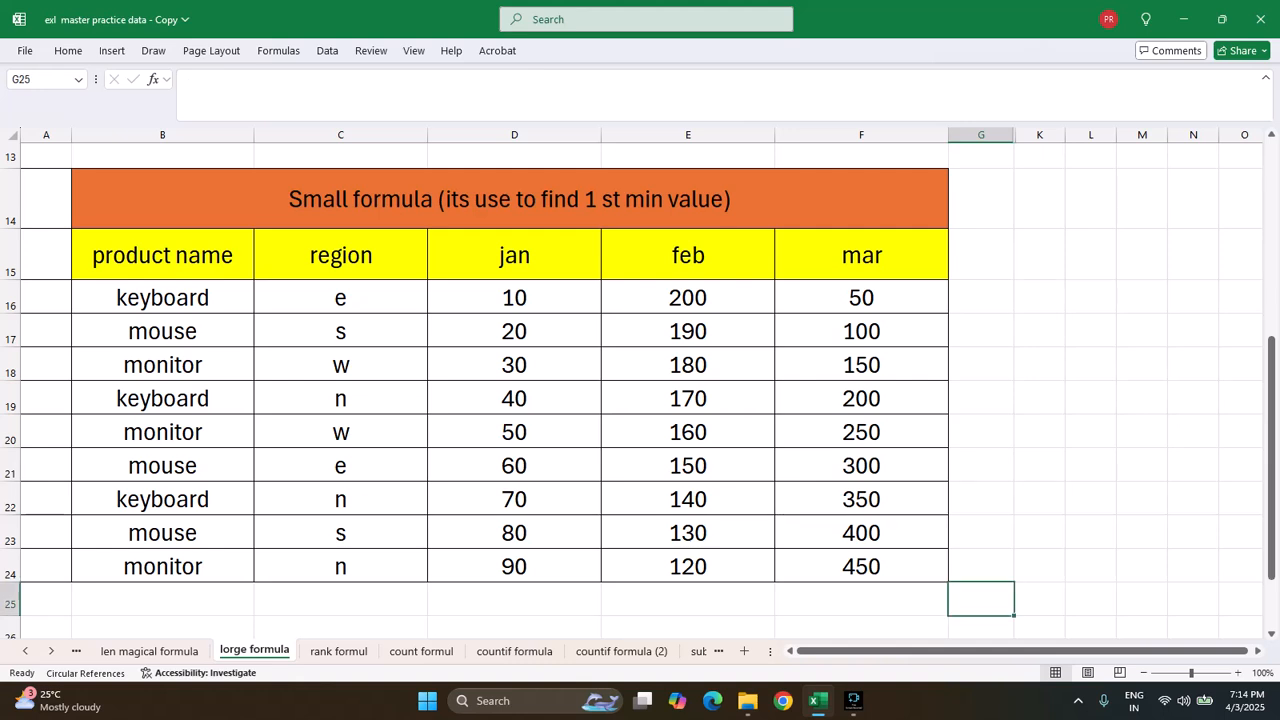
pyautogui.write('=')
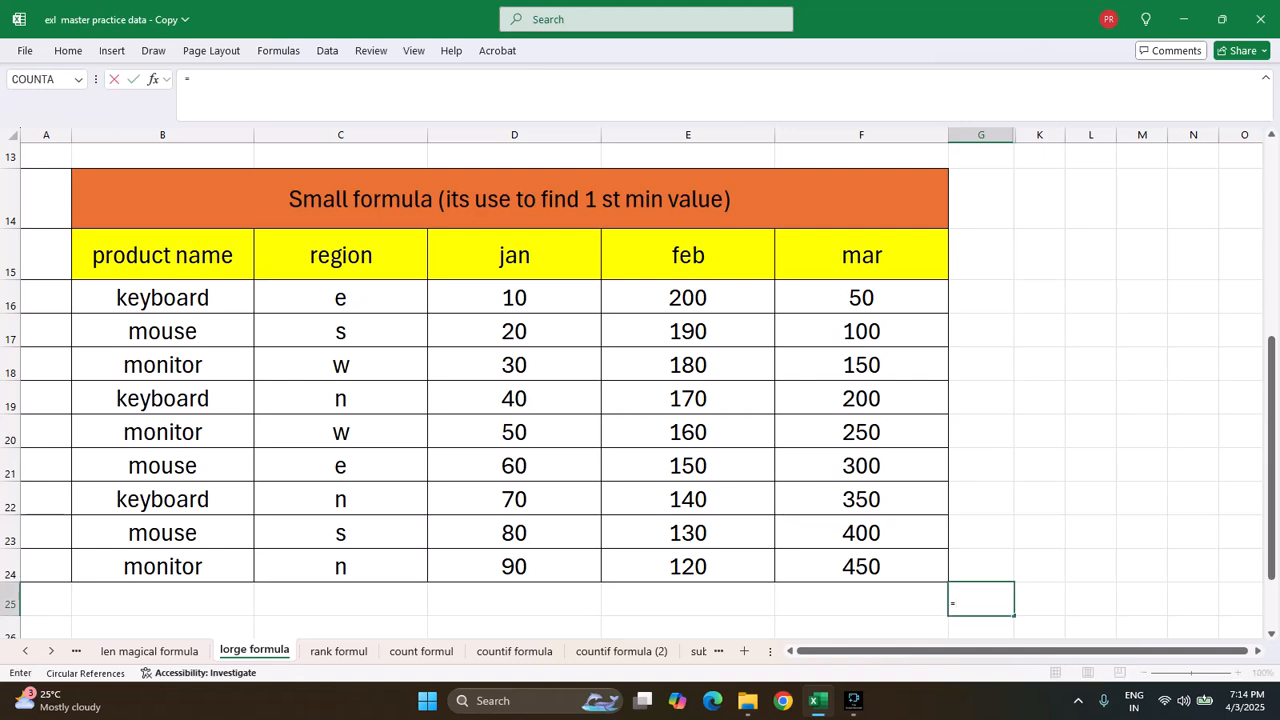
pyautogui.write('SMAL')
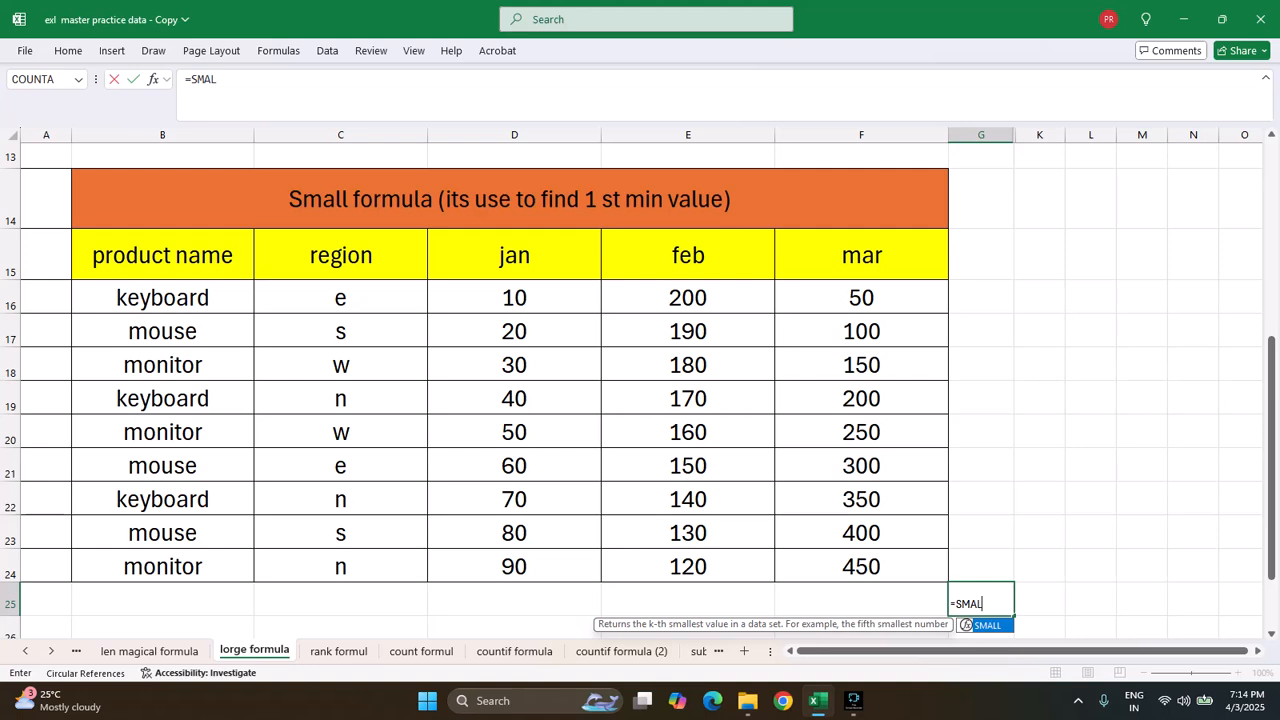
pyautogui.write('L(')
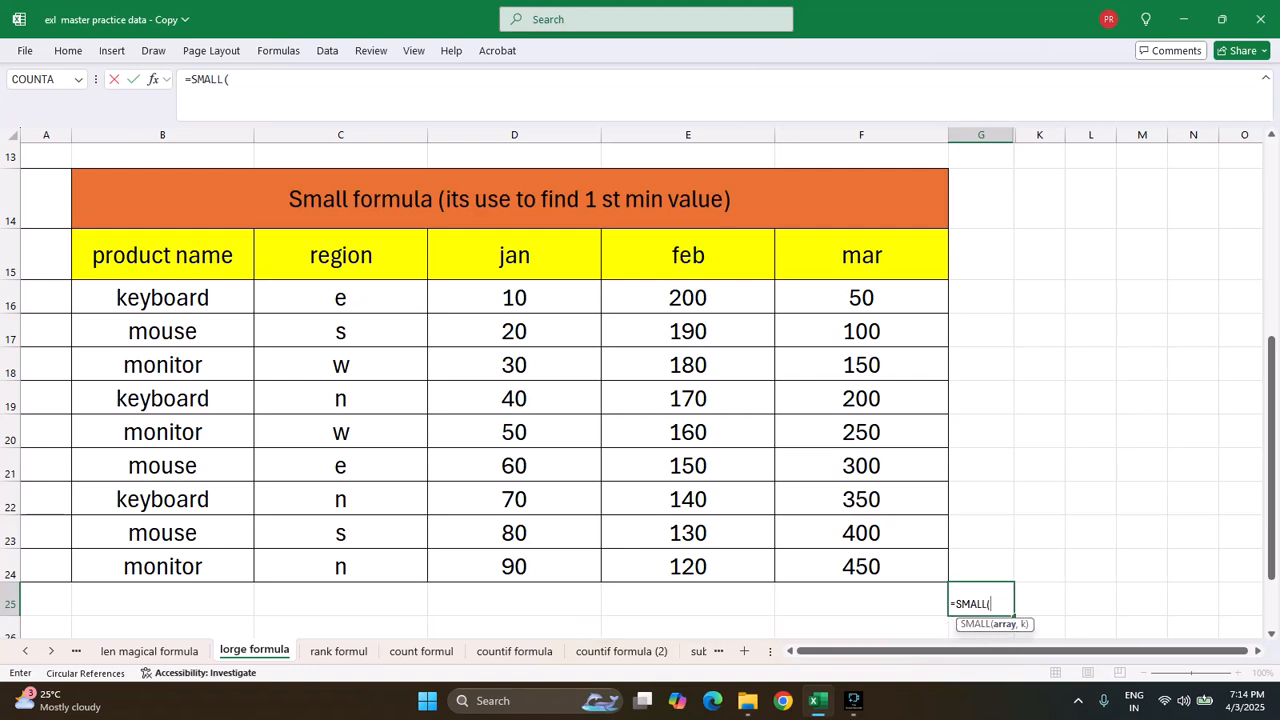
pyautogui.moveTo(514, 298); pyautogui.dragTo(945, 578)
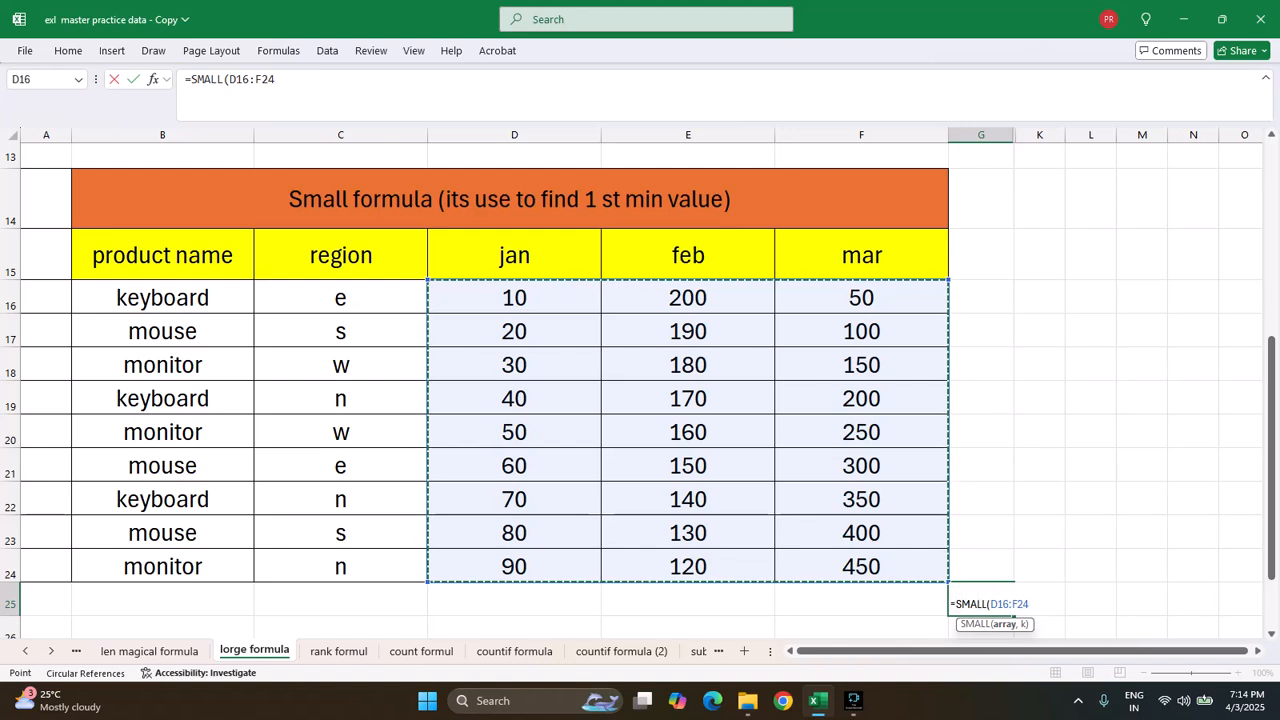
pyautogui.write(',1')
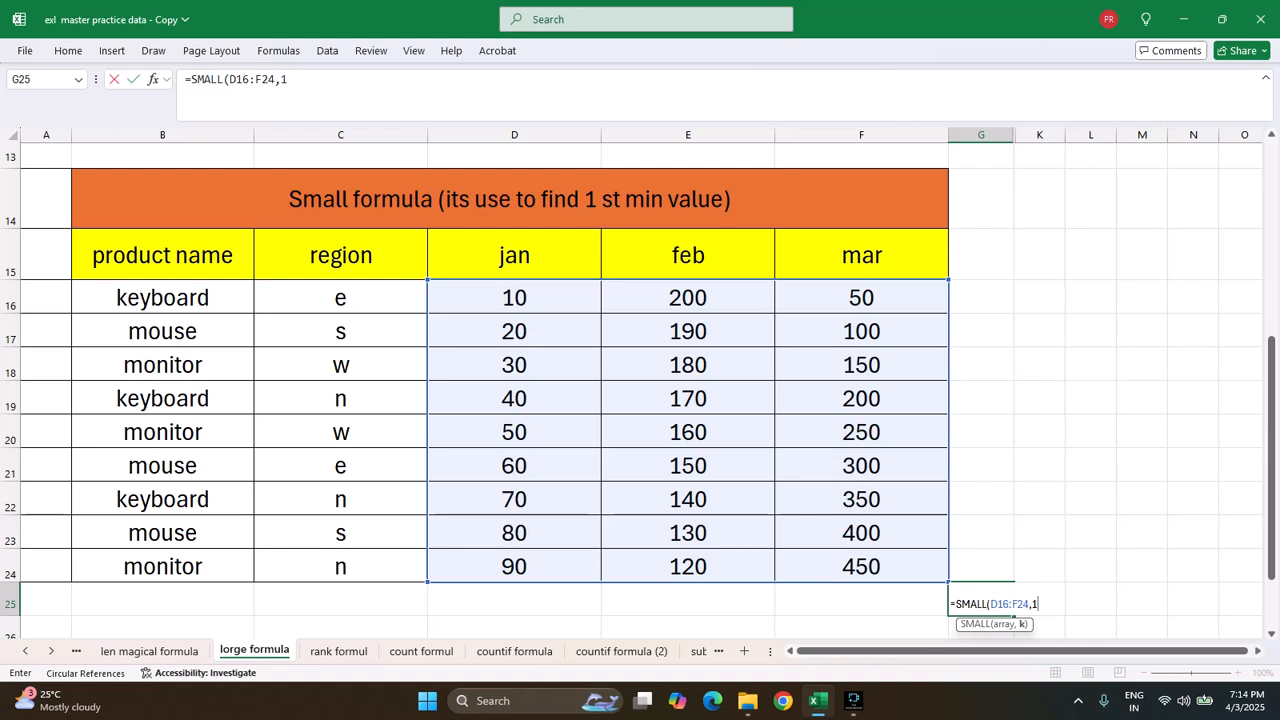
pyautogui.write(')')
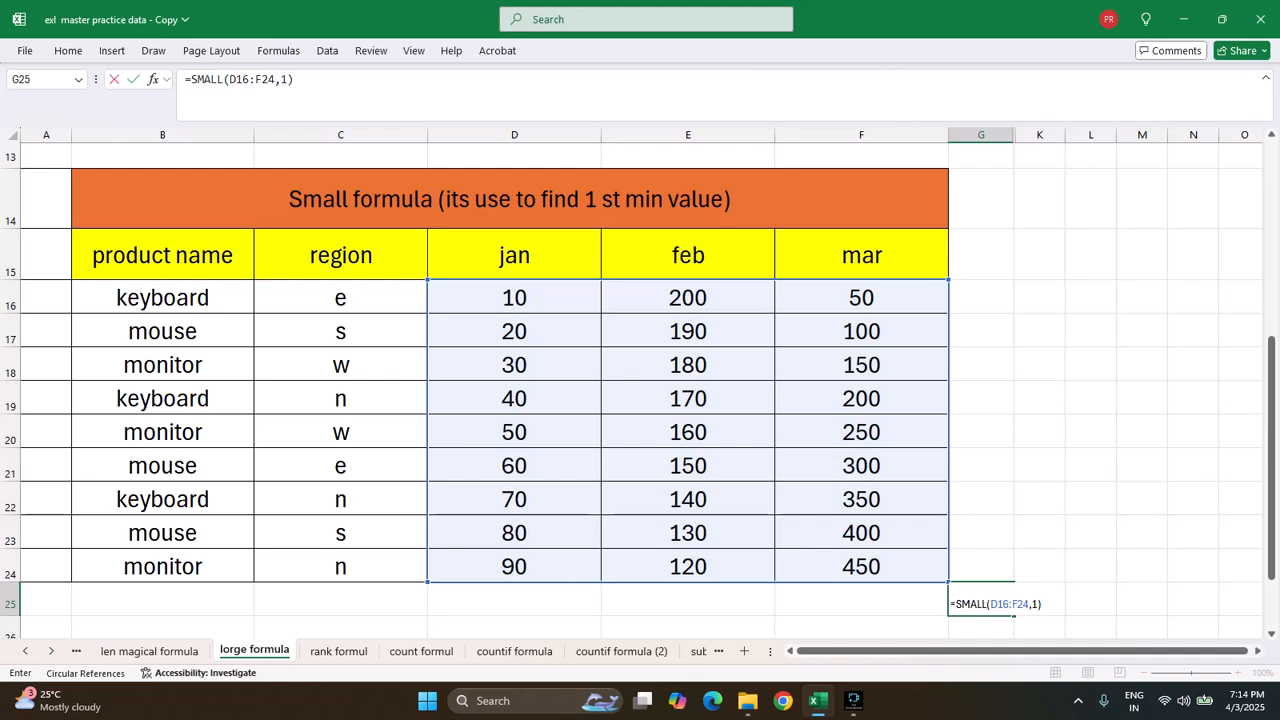
pyautogui.press('Return')
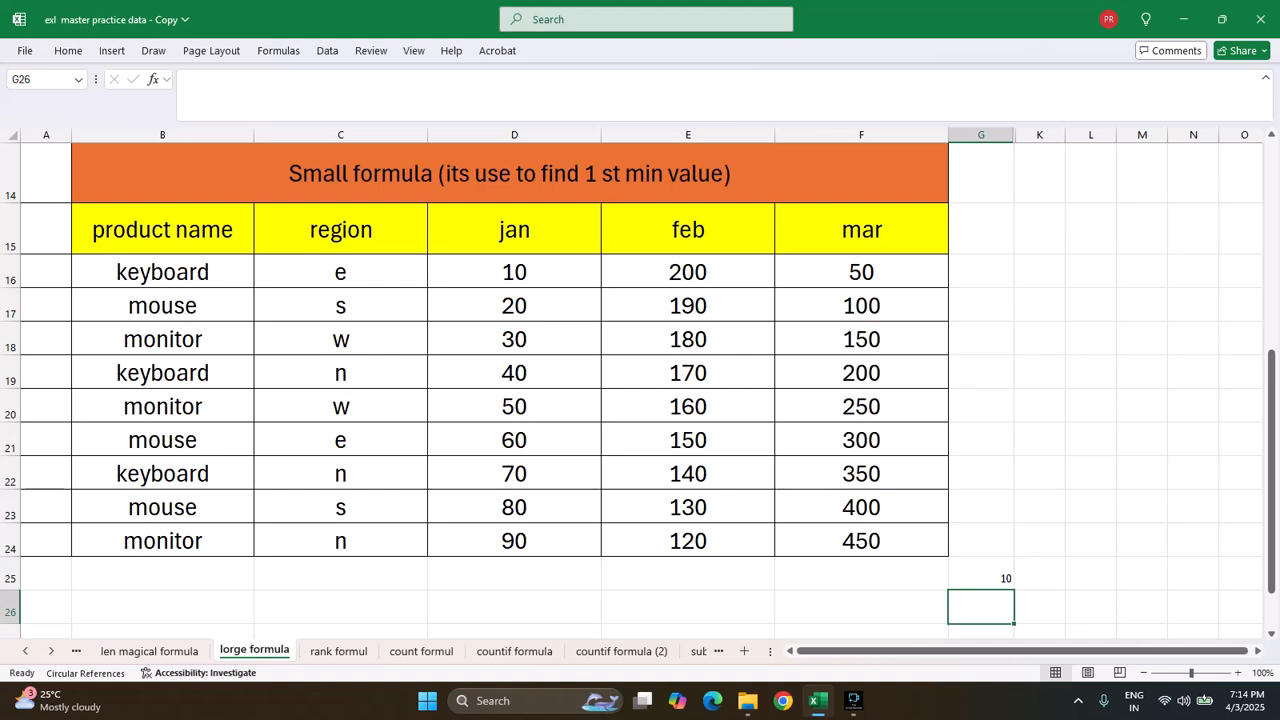
# Enter =SMALL(D16:F24,4) in cell K25 to return the fourth-smallest value across jan, feb and mar of the Small formula table
pyautogui.press('Up')
pyautogui.press('Right')
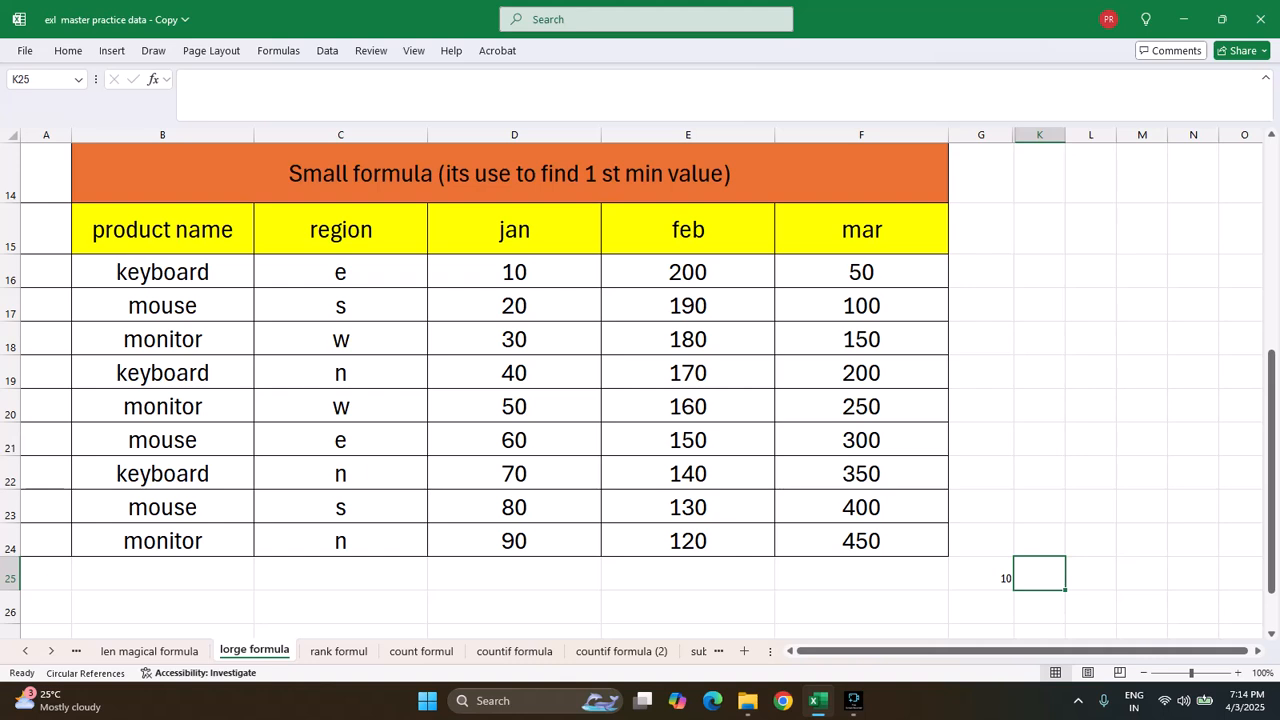
pyautogui.write('=SMAL')
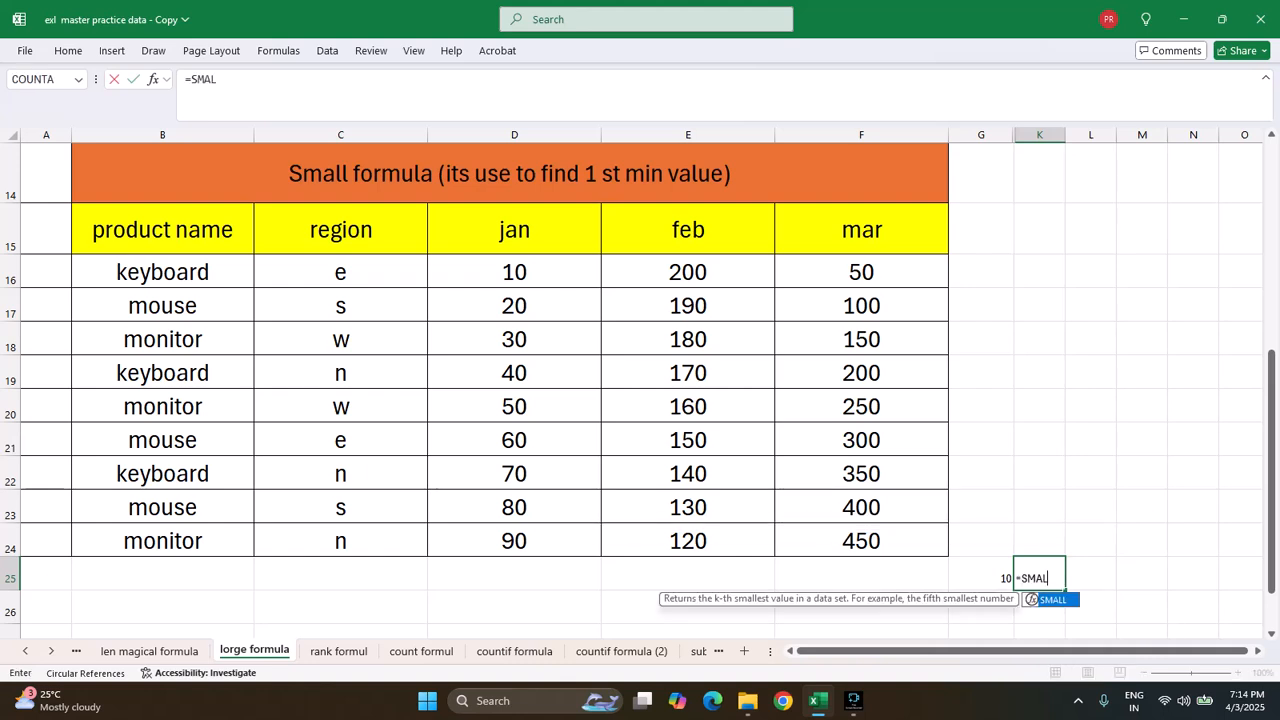
pyautogui.write('L(')
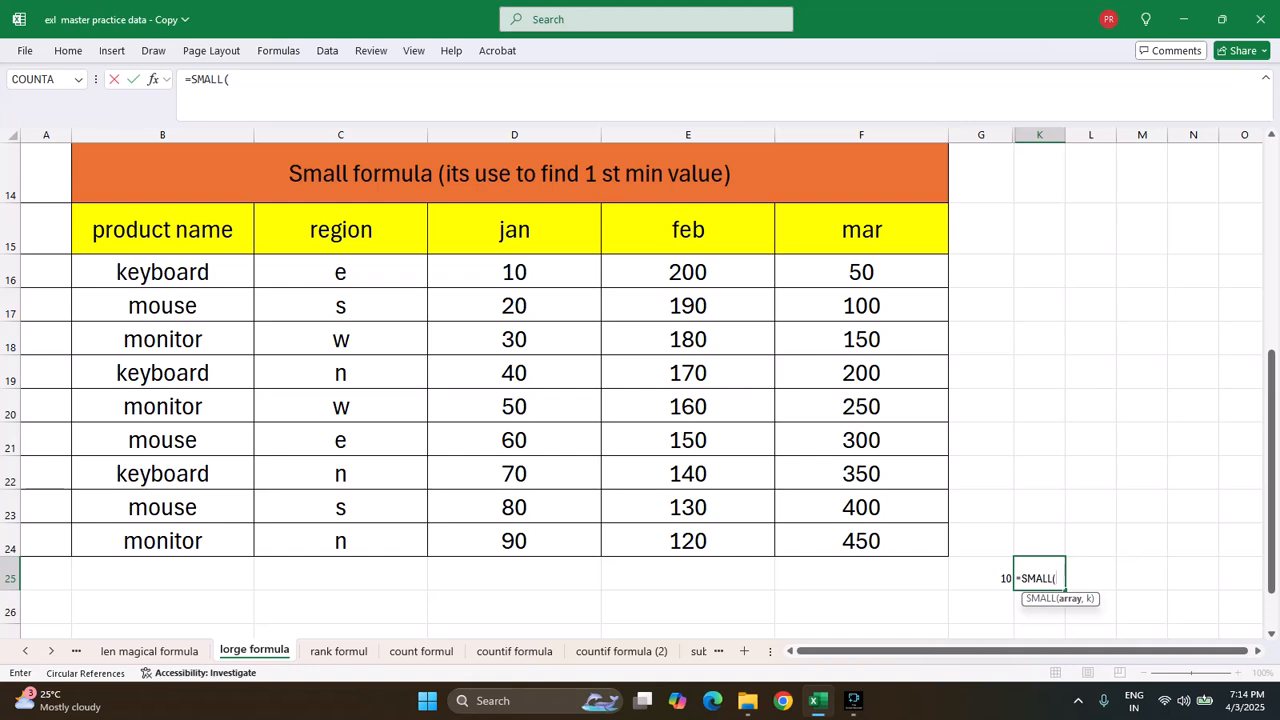
pyautogui.moveTo(500, 268); pyautogui.dragTo(945, 545)
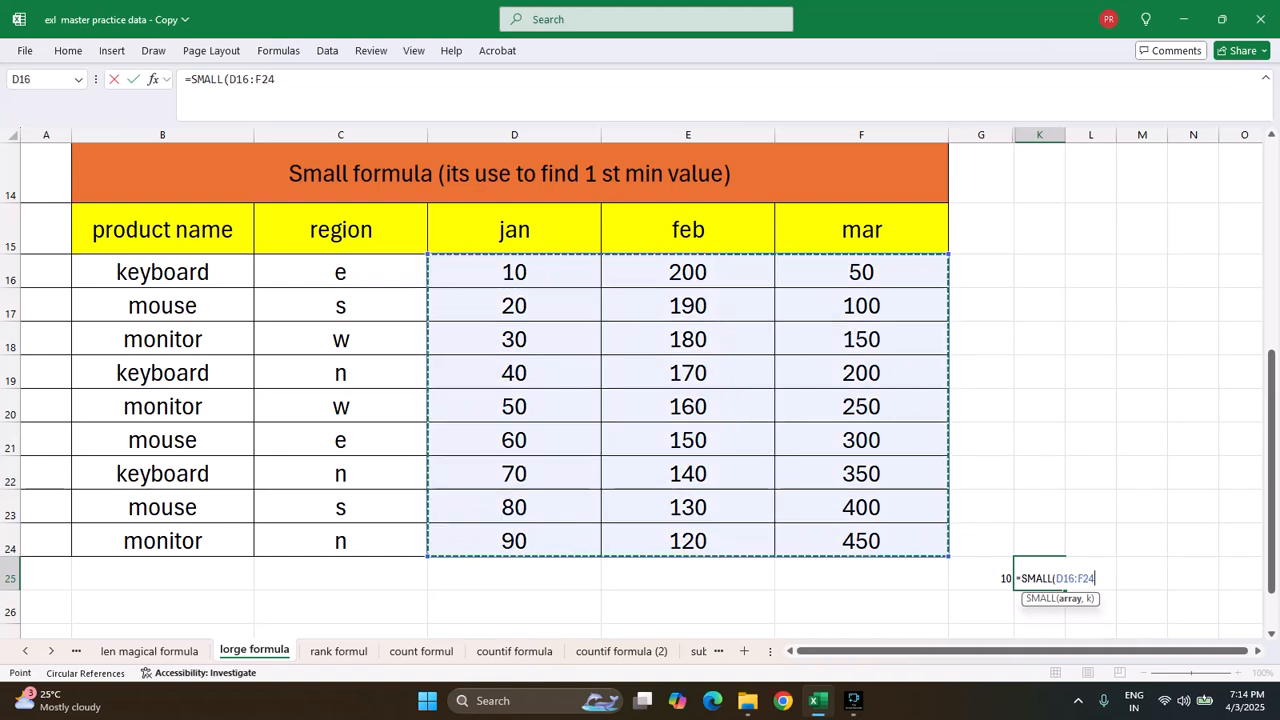
pyautogui.write(',')
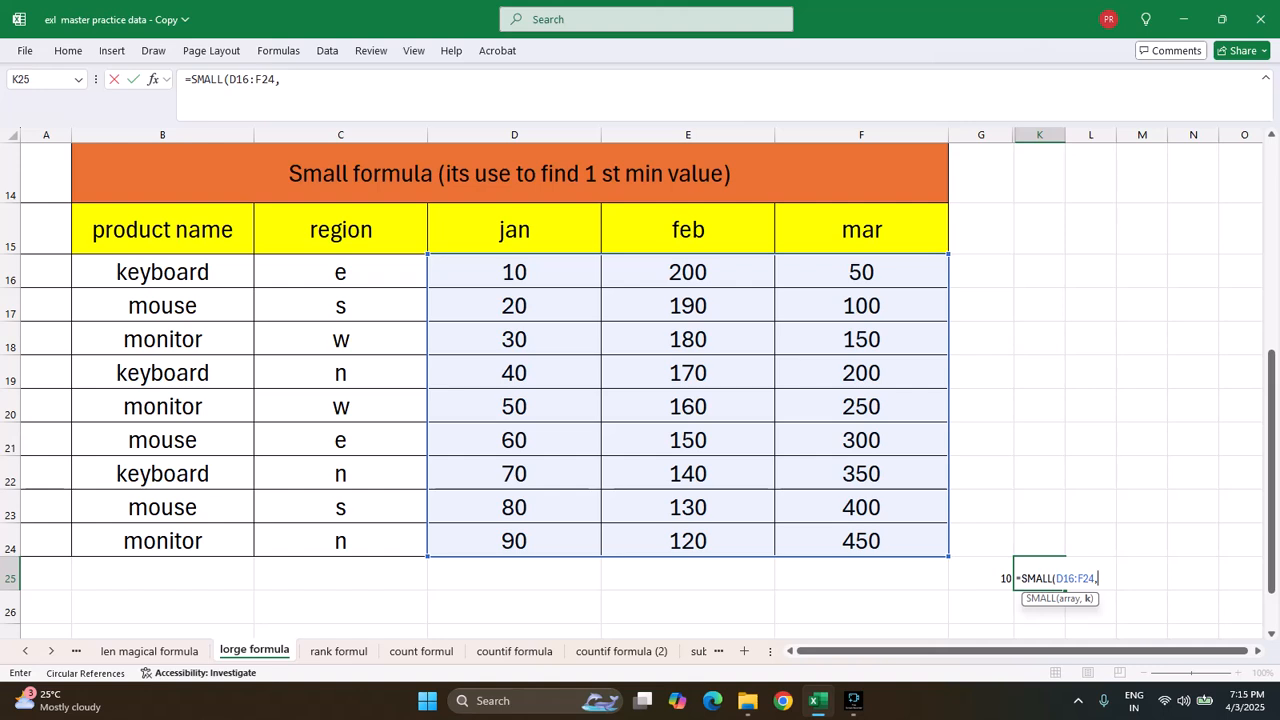
pyautogui.write('4)')
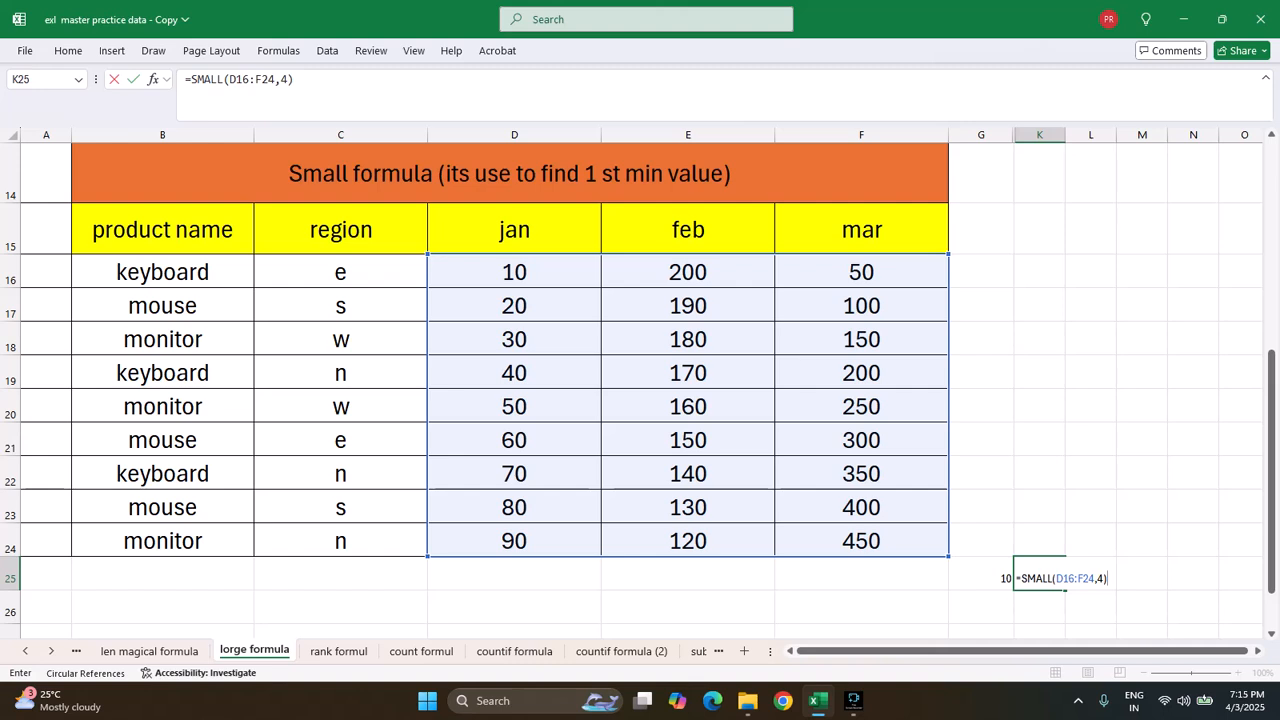
pyautogui.press('Return')
pyautogui.click(1090, 574)
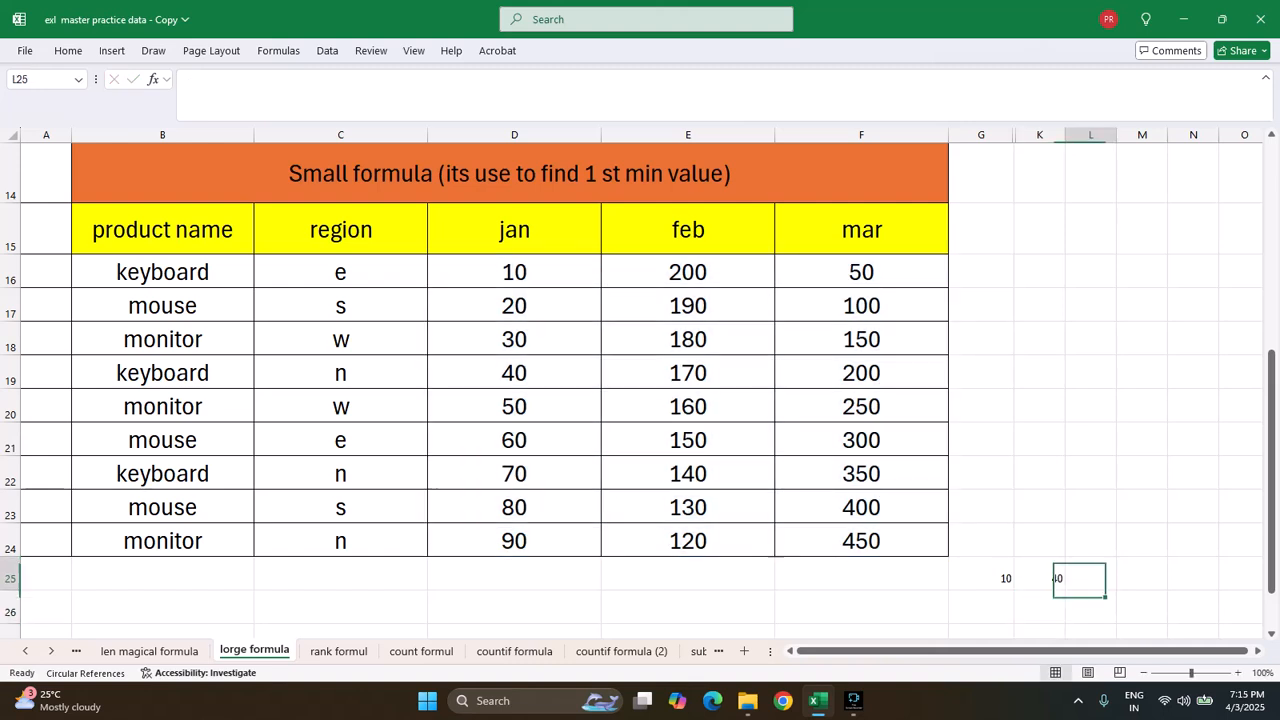
pyautogui.click(1039, 574)
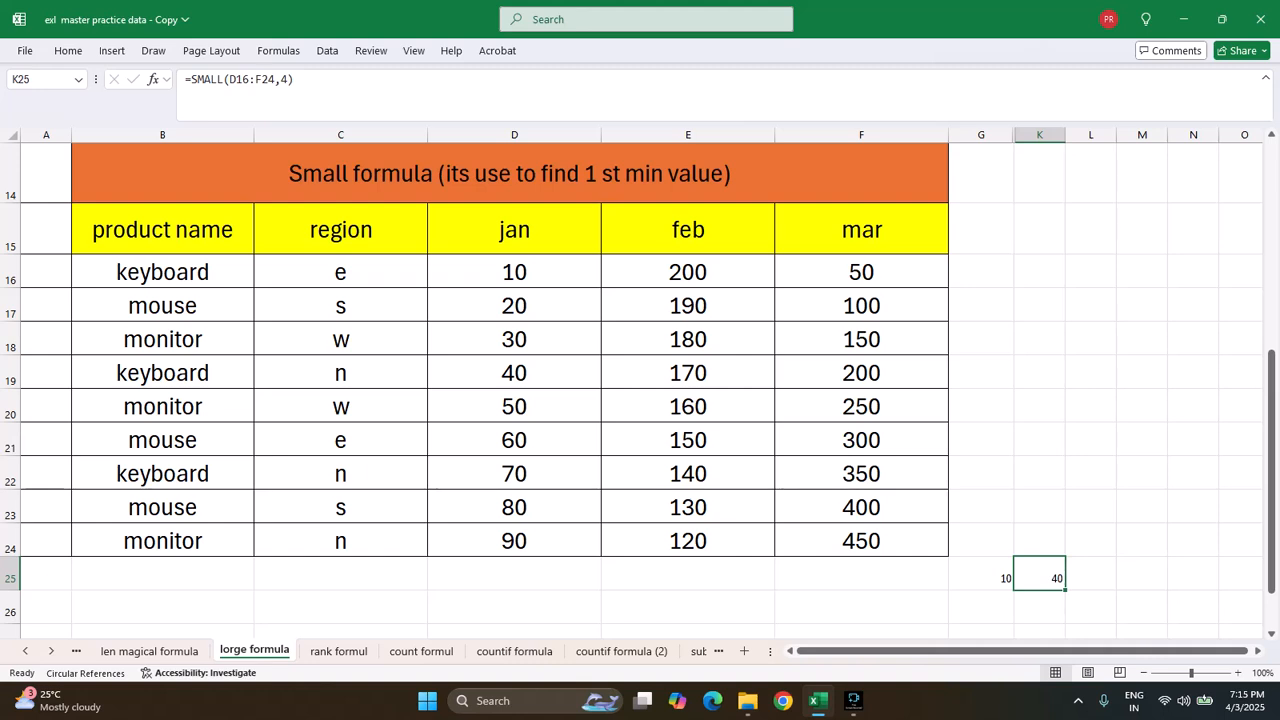
pyautogui.moveTo(1271, 430); pyautogui.dragTo(1271, 427)
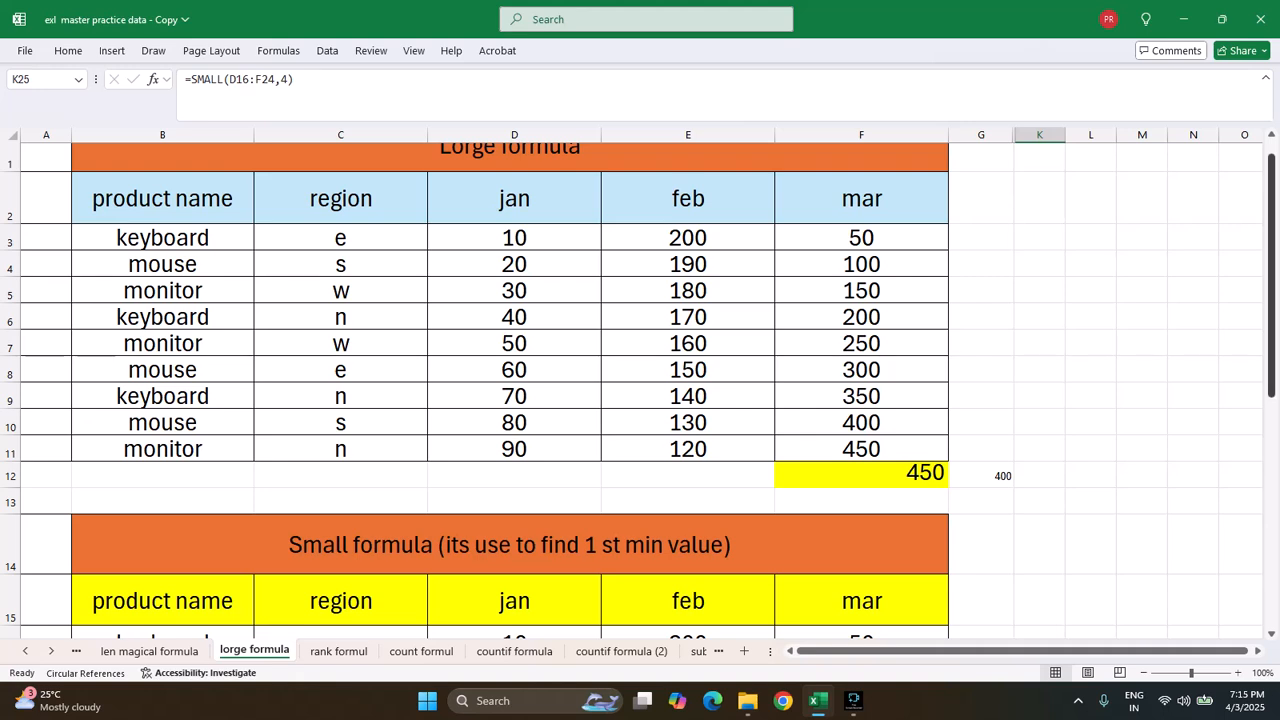
pyautogui.moveTo(1271, 345); pyautogui.dragTo(1271, 531)
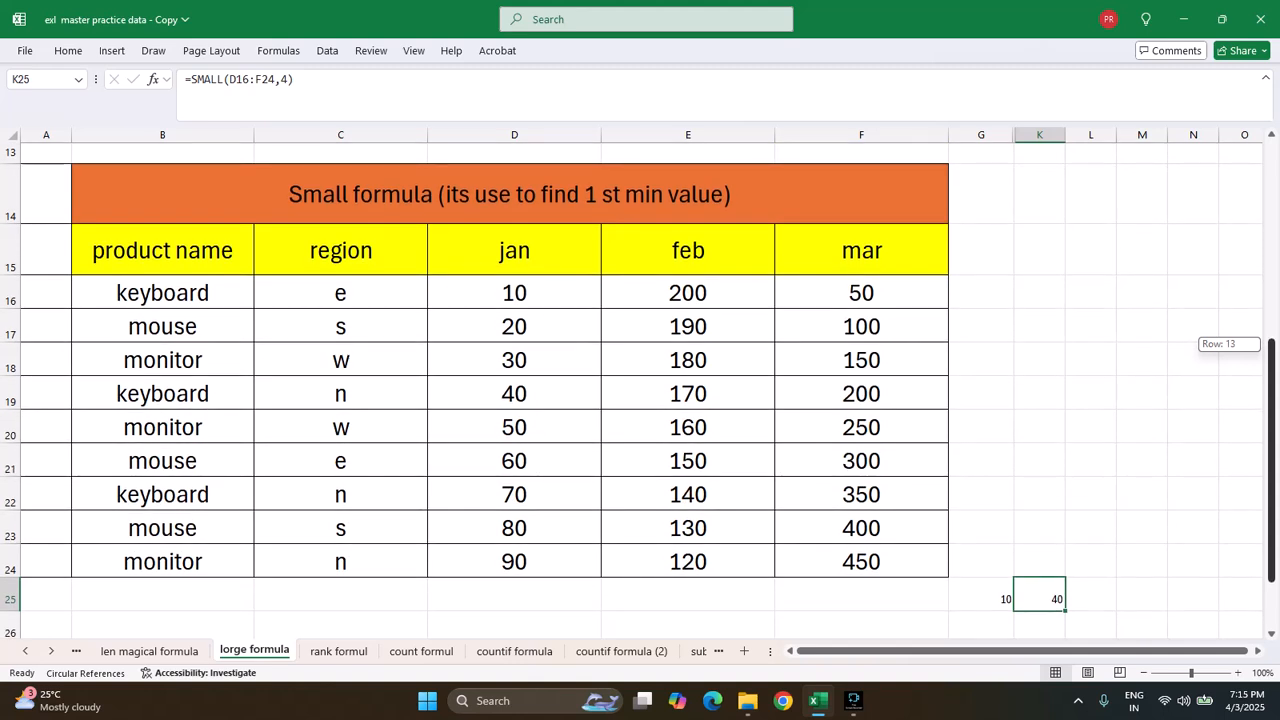